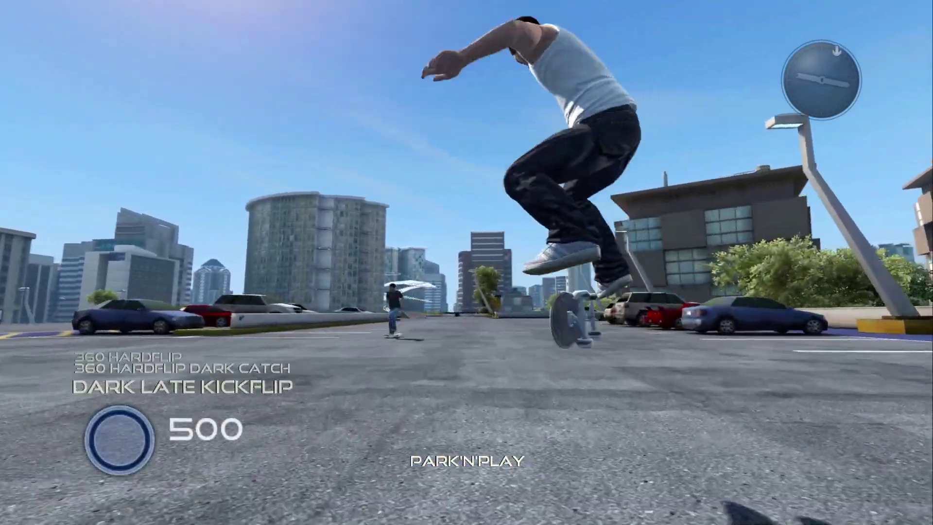
key("Escape")
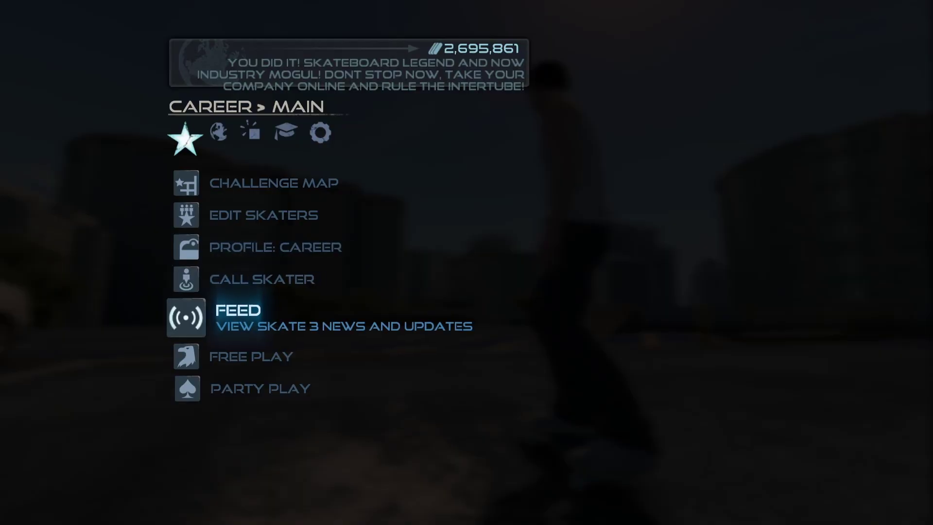
key("Down")
key("Down")
key("Up")
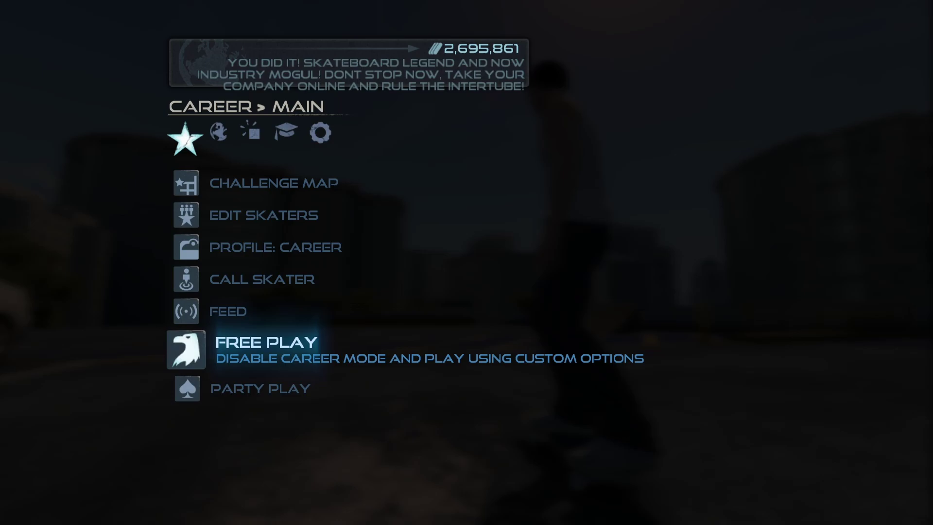
key("Up")
key("Up")
key("Up")
key("Up")
key("Up")
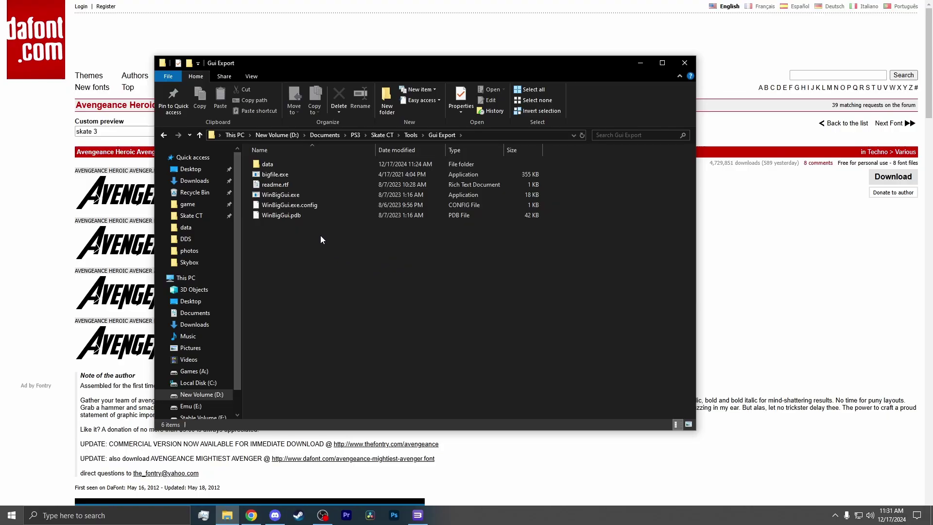
Launch WinBigGui.exe and unpack miscboot.big from the Skate_3_BLUS PS3_GAME\USRDIR\data\big folder
double_click(311, 196)
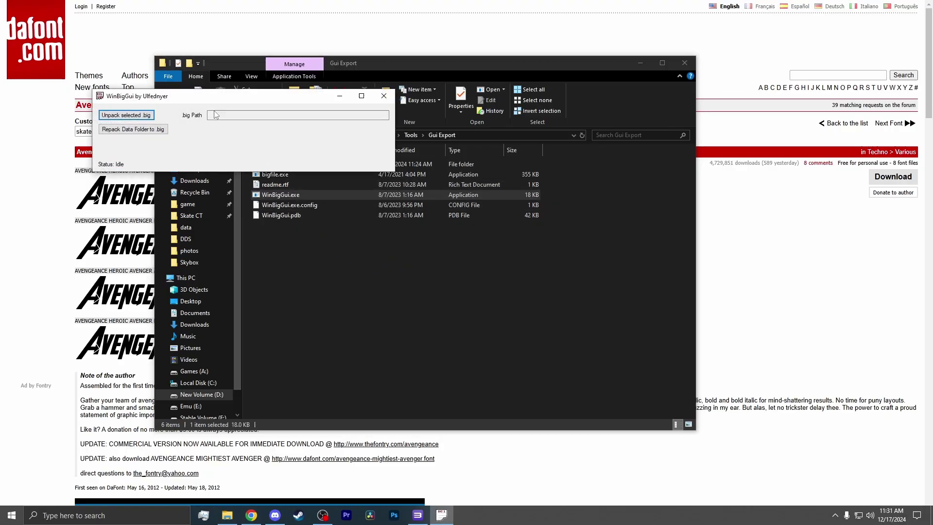
left_click(127, 115)
left_click_drag(308, 112, 373, 120)
scroll(220, 238, "up", 5)
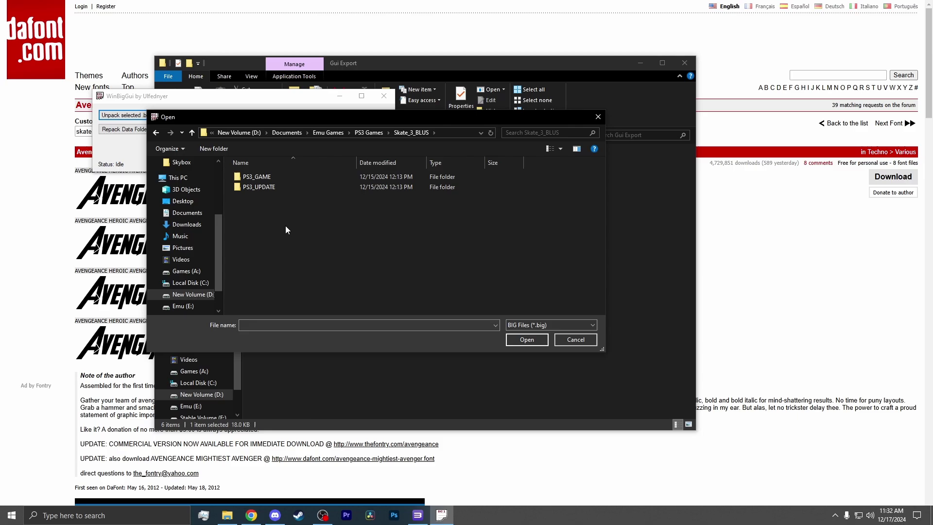
double_click(296, 197)
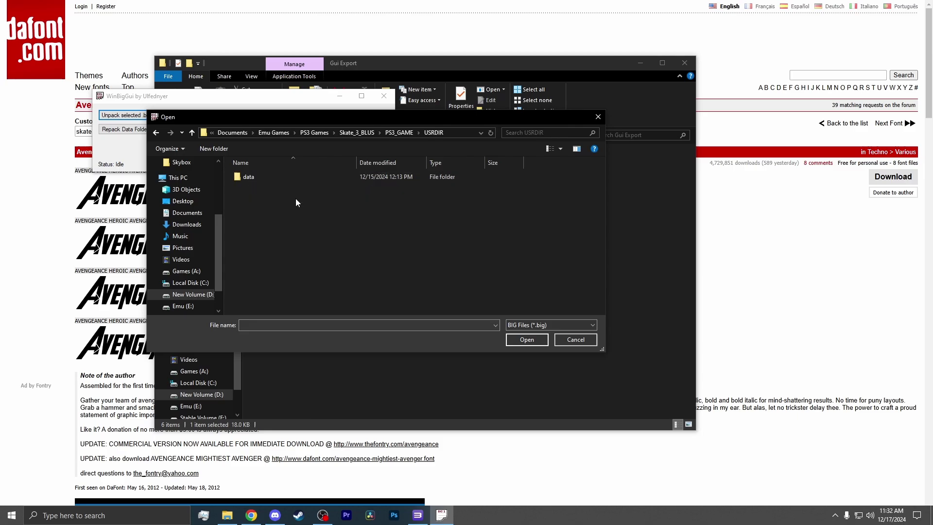
double_click(290, 179)
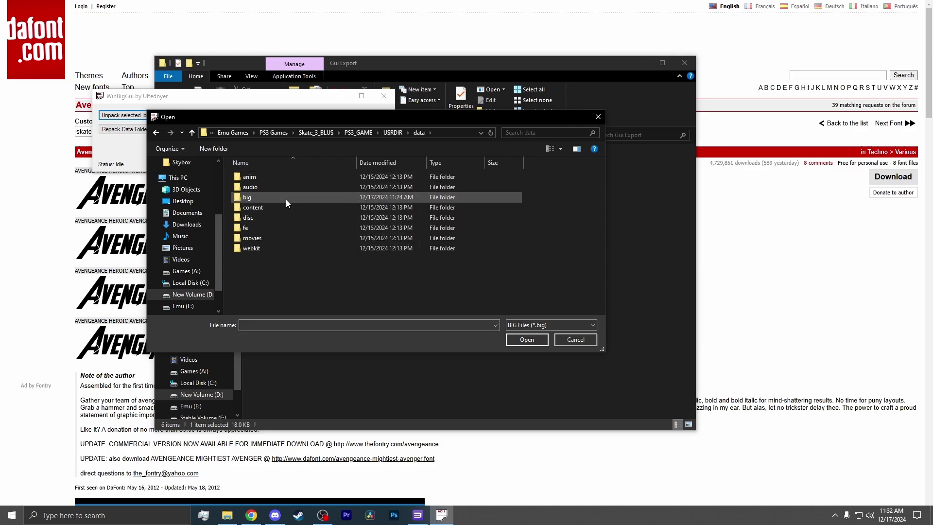
double_click(286, 197)
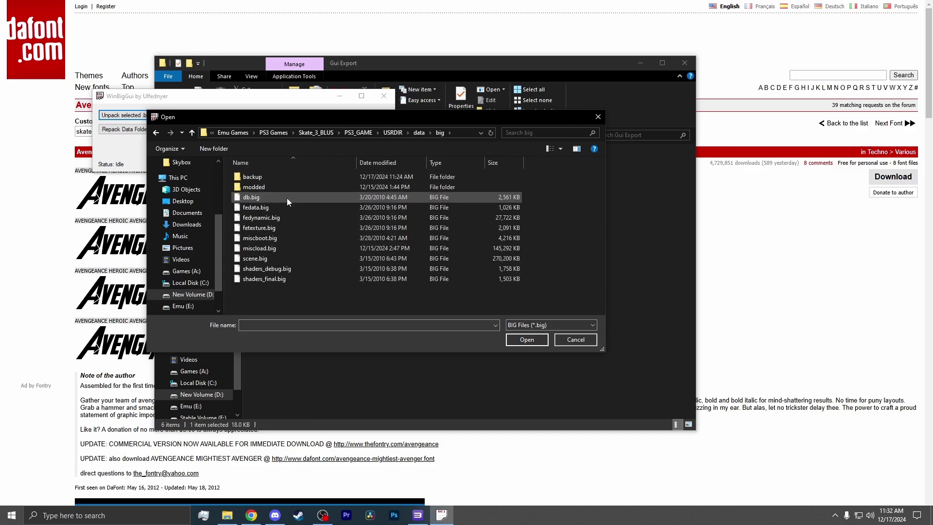
left_click(281, 239)
left_click(525, 340)
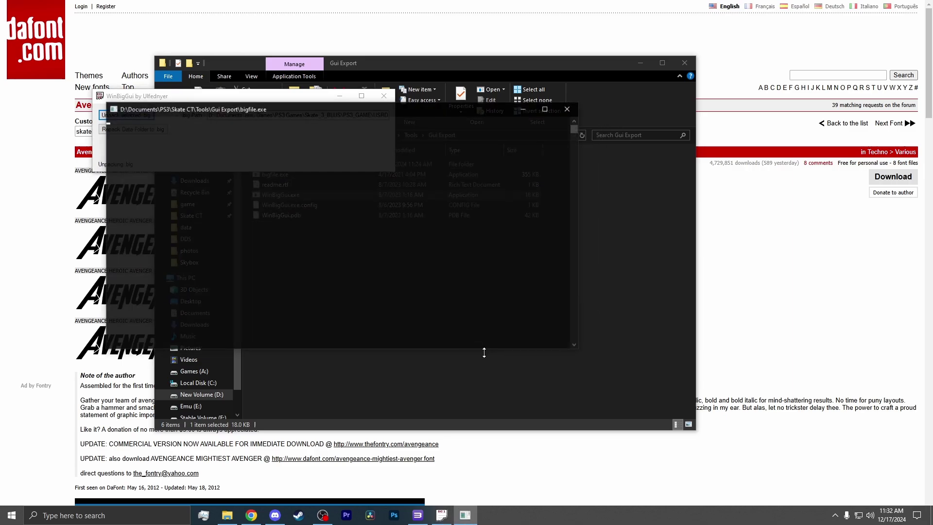
key("Return")
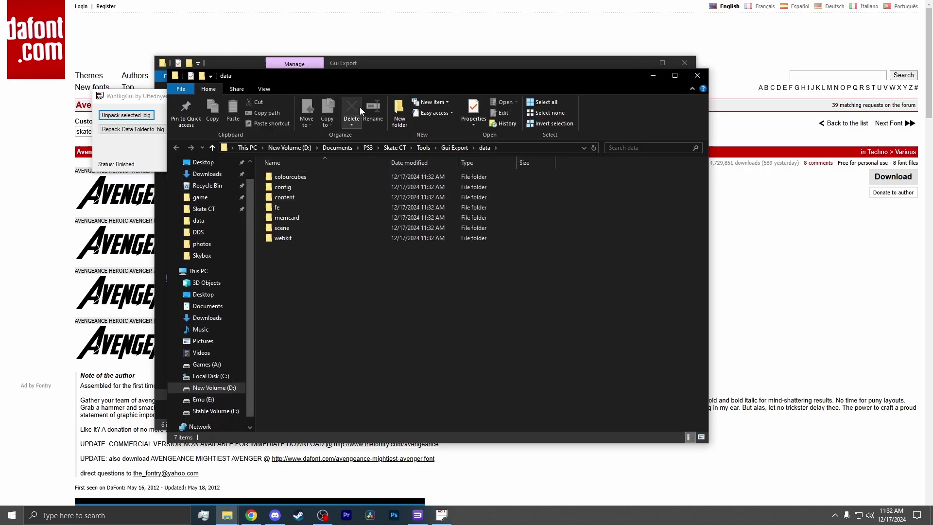
Open the fe\fonts folder inside the unpacked data and dock its window to one half of the screen
double_click(327, 206)
double_click(322, 177)
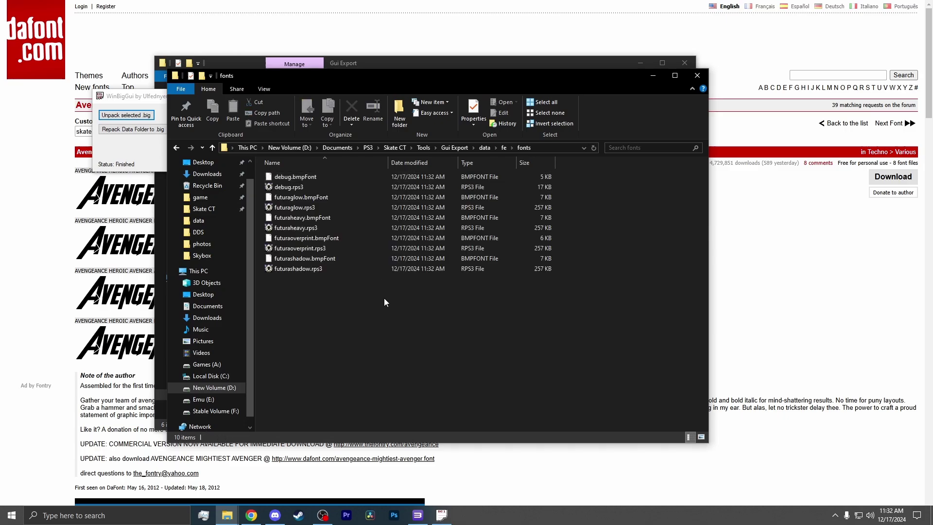
key("super+Left")
Launch bmfont64.exe from the Font tools folder, clear its character selection and select all characters again
left_click(605, 108)
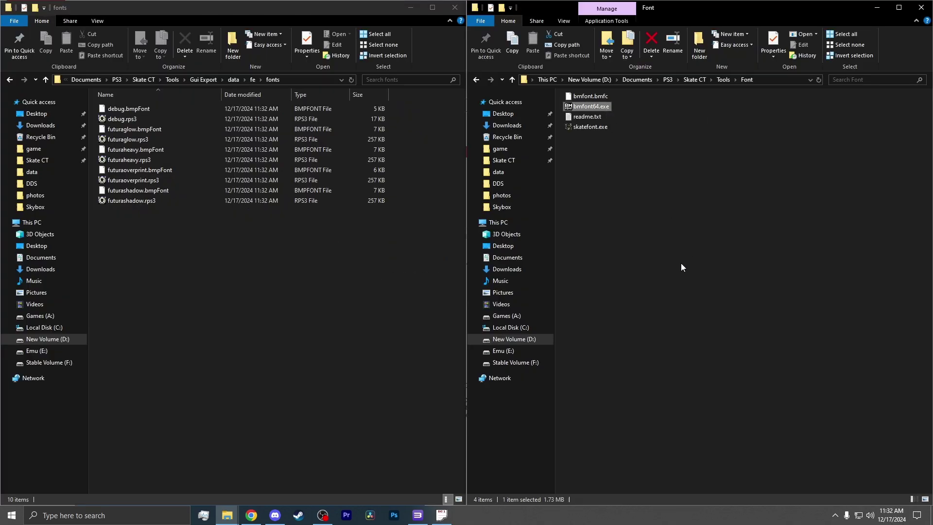
double_click(600, 109)
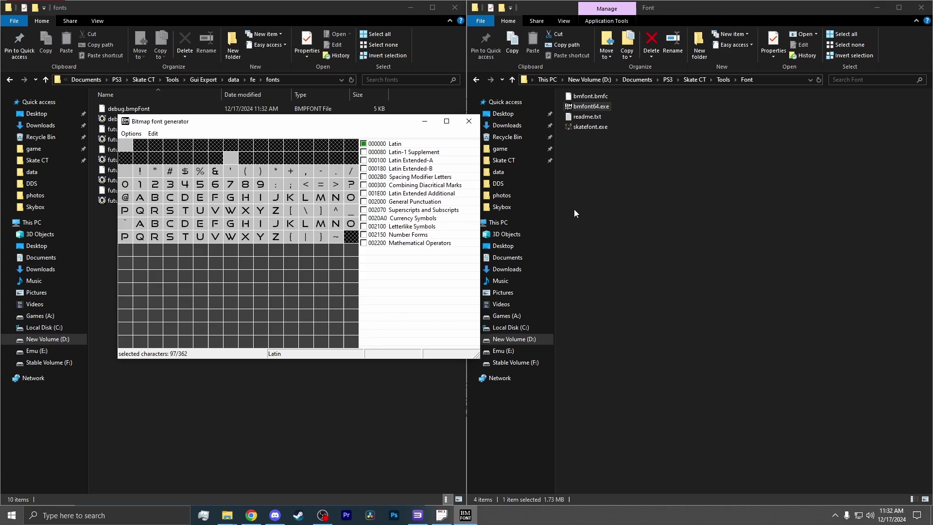
left_click_drag(449, 138, 464, 140)
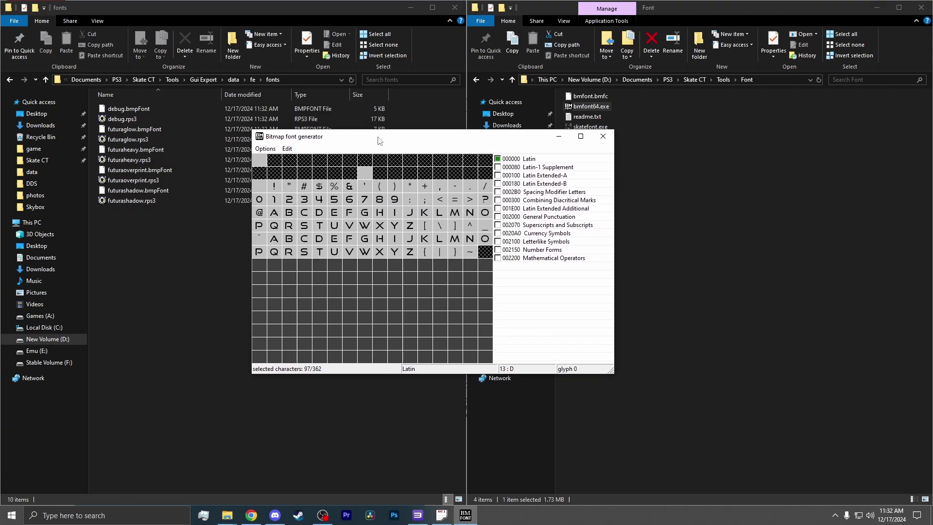
key("ctrl+shift+a")
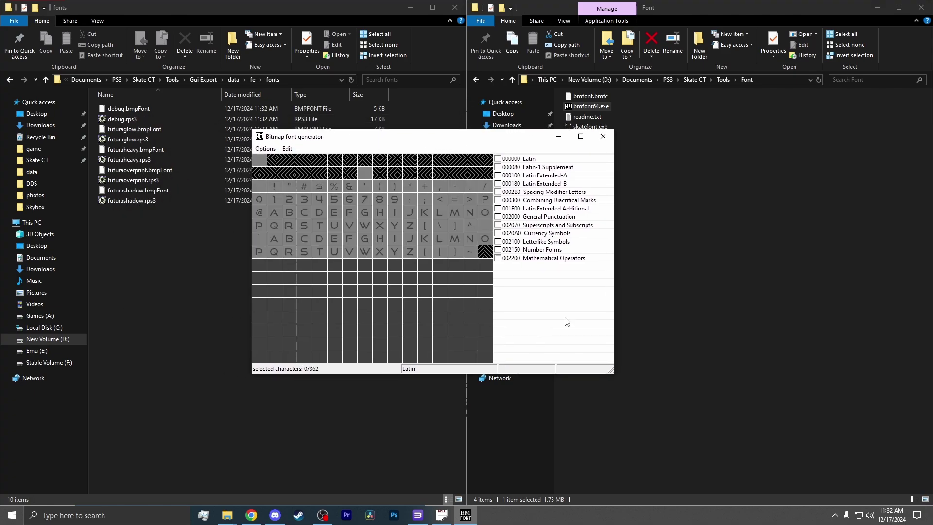
key("ctrl+a")
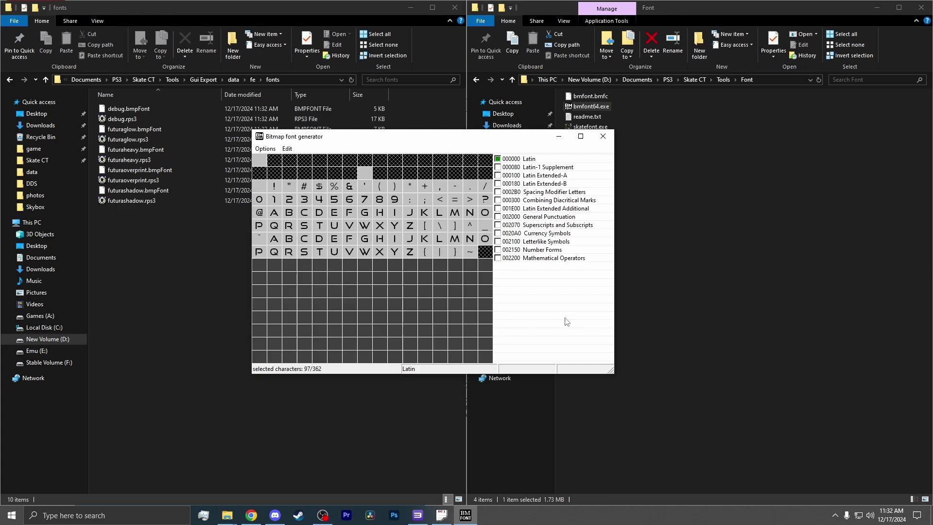
In the font settings, choose the Avengeance Heroic Avenger font and set its size to 40 px
left_click(266, 148)
left_click(281, 159)
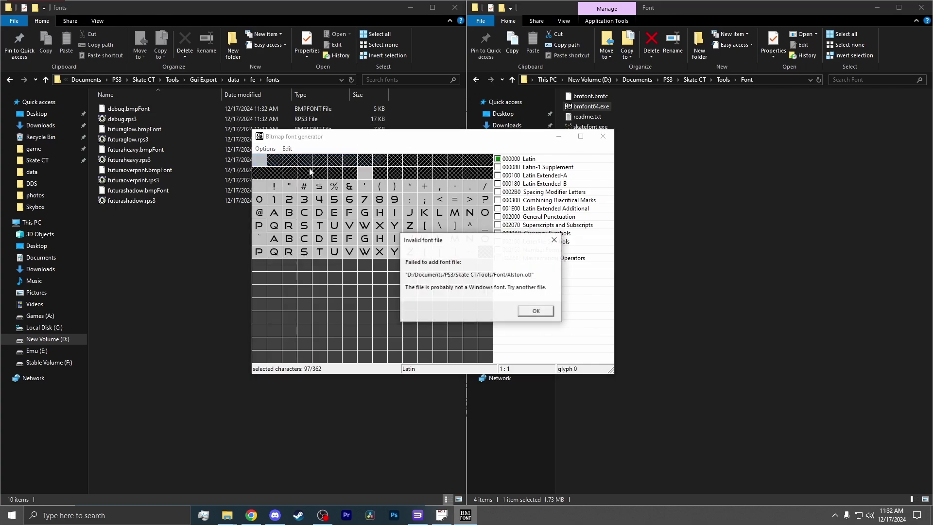
left_click(535, 311)
left_click(382, 191)
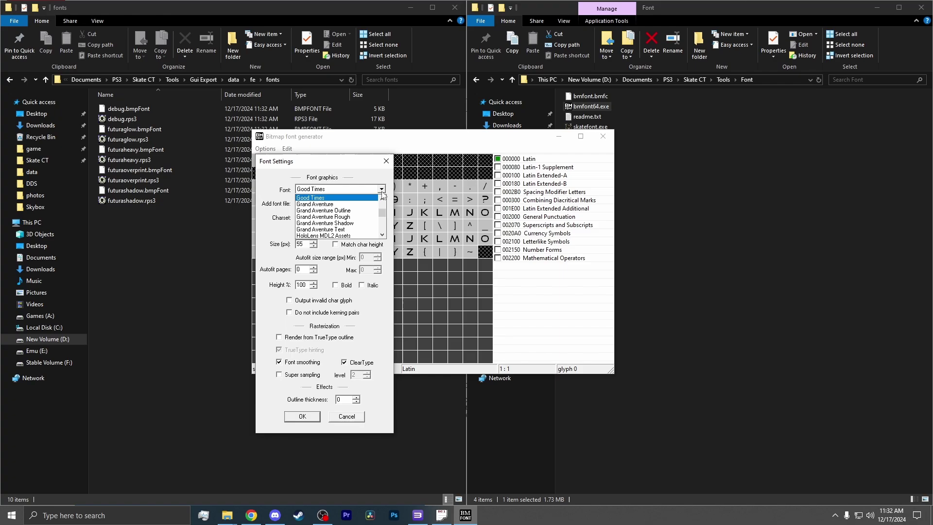
scroll(382, 209, "up", 10)
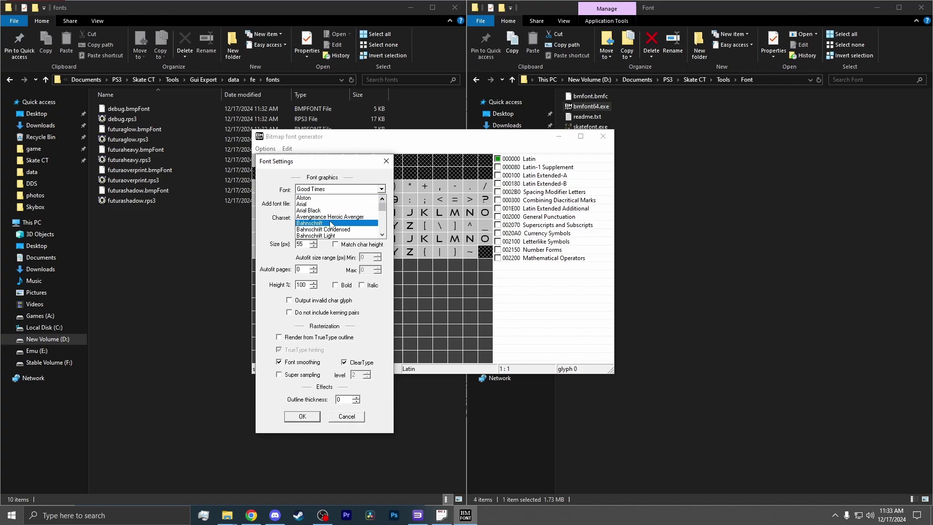
left_click(330, 216)
left_click_drag(340, 166, 391, 141)
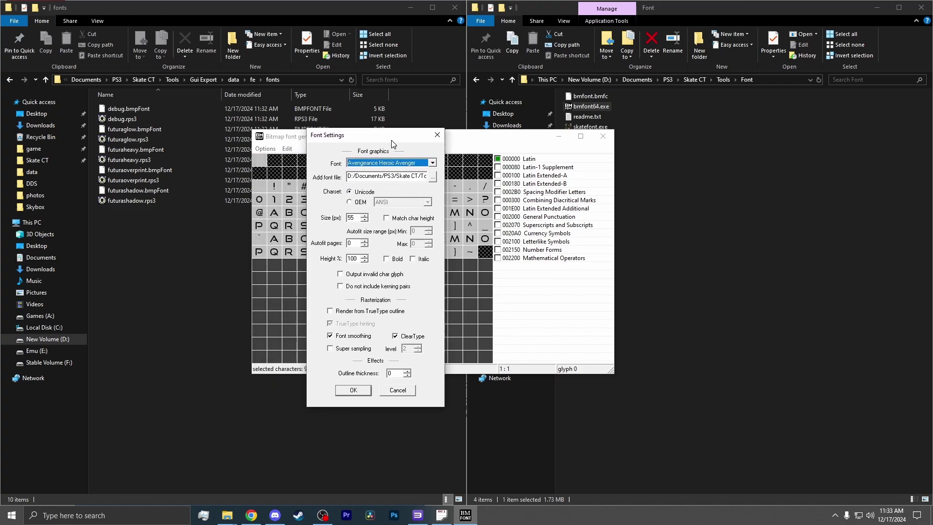
left_click_drag(360, 217, 333, 221)
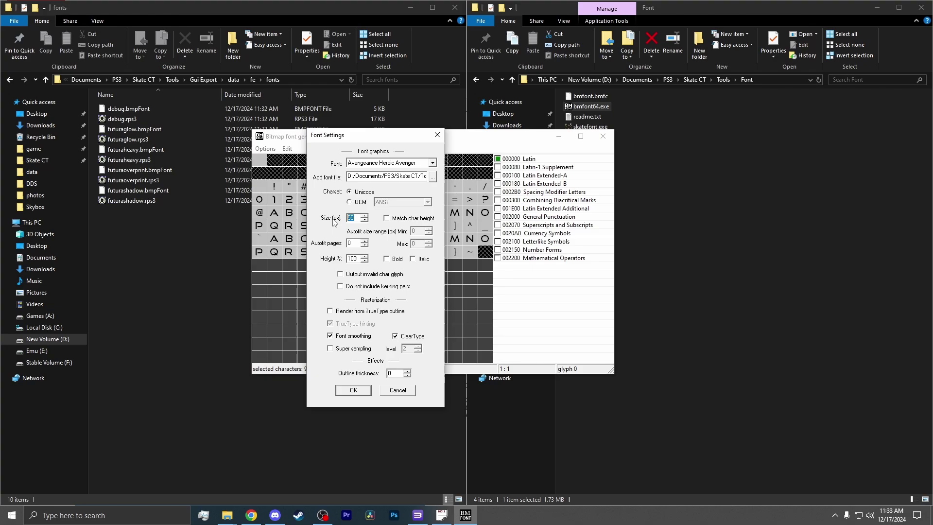
type("4")
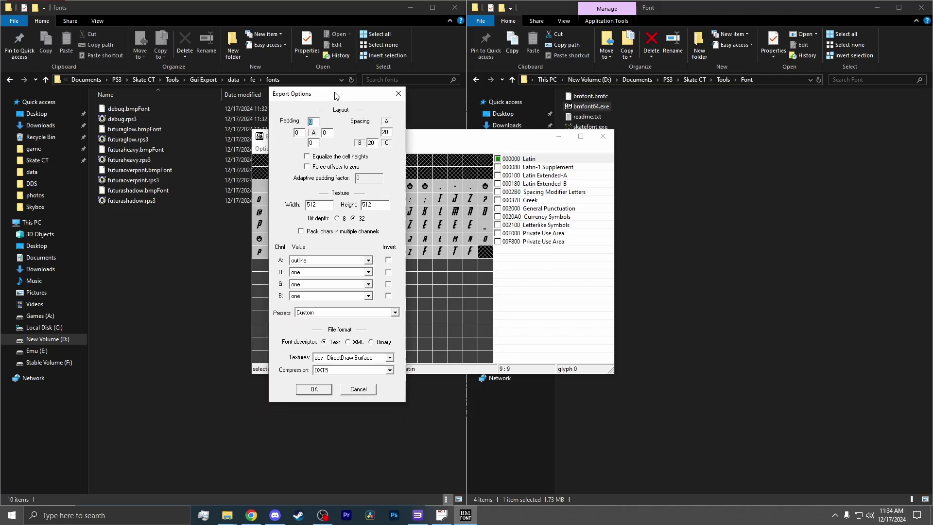
Set the horizontal and vertical glyph spacing to 0 in the export options and preview the font texture
double_click(371, 143)
type("0")
key("Tab")
type("0")
key("Return")
key("v")
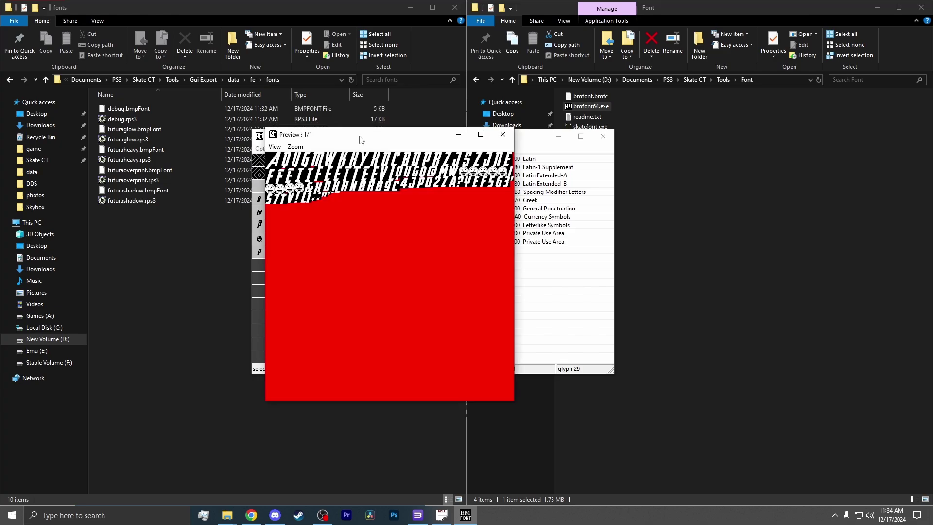
left_click(503, 134)
Set the horizontal and vertical glyph spacing to 20 in the export options
type("t")
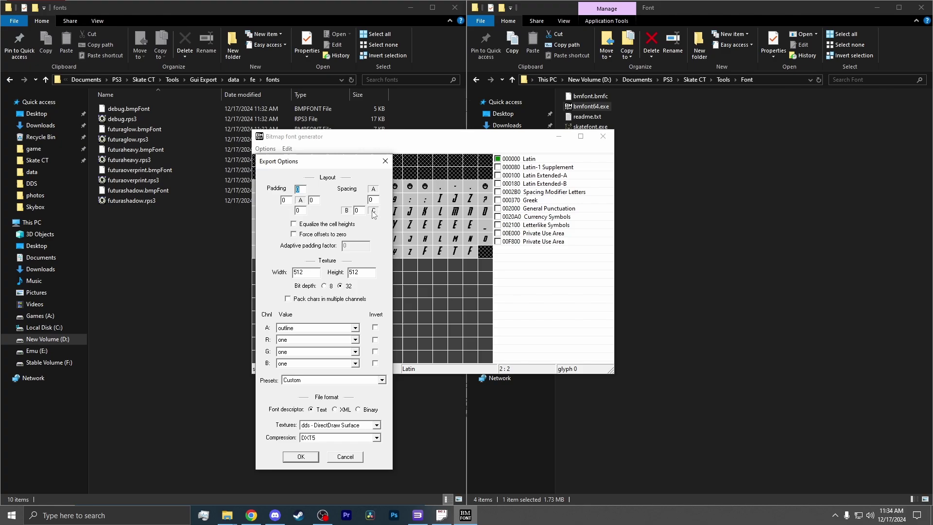
type("20")
key("Tab")
type("20")
left_click(301, 457)
key("t")
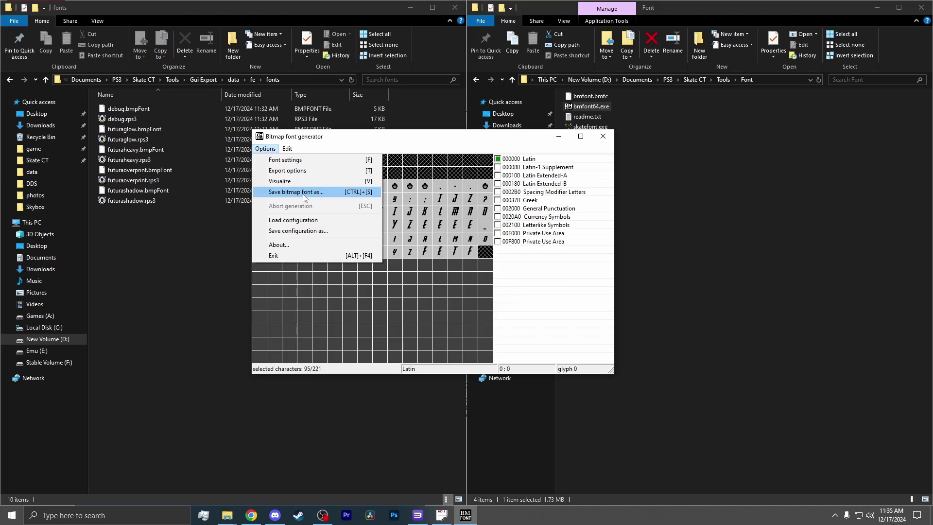
Save the bitmap font as futura in the Font tools folder
left_click(304, 193)
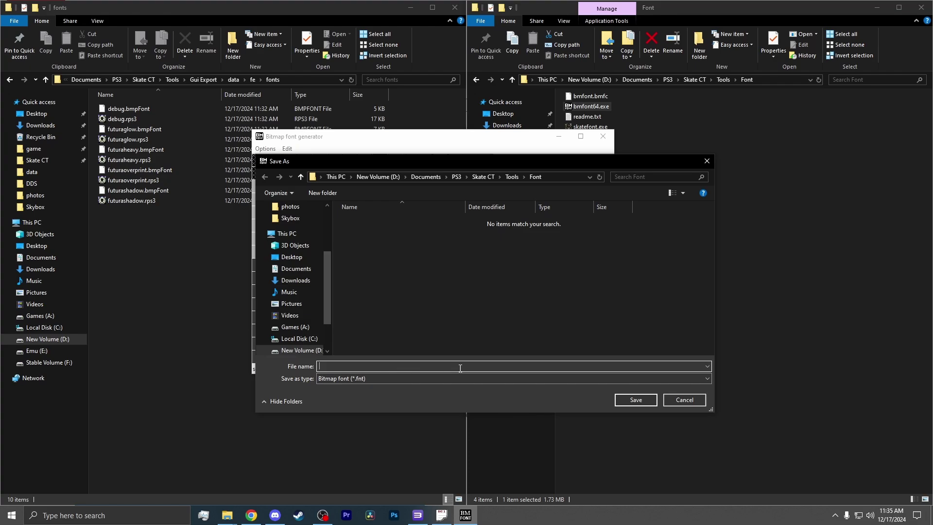
type("futura")
key("Return")
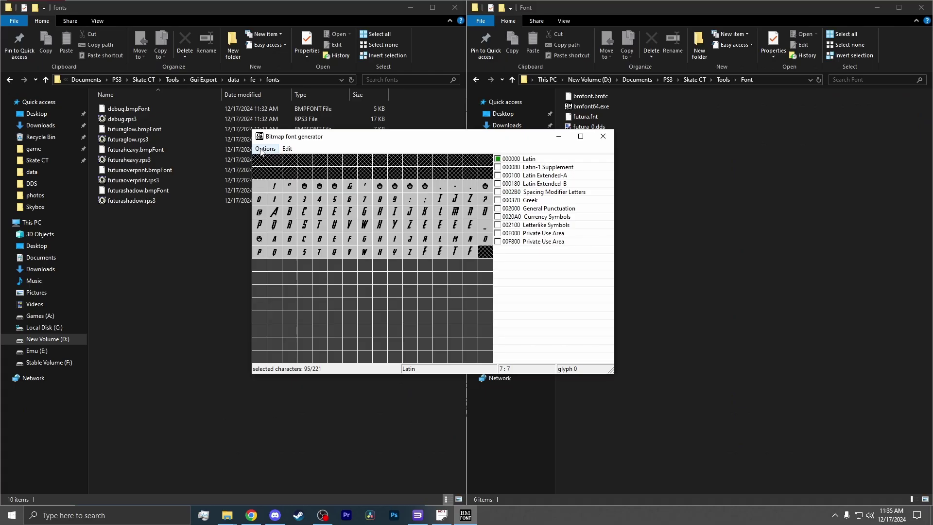
Reopen and accept the font settings for Avengeance Heroic Avenger, and preview the resulting font texture
left_click(266, 148)
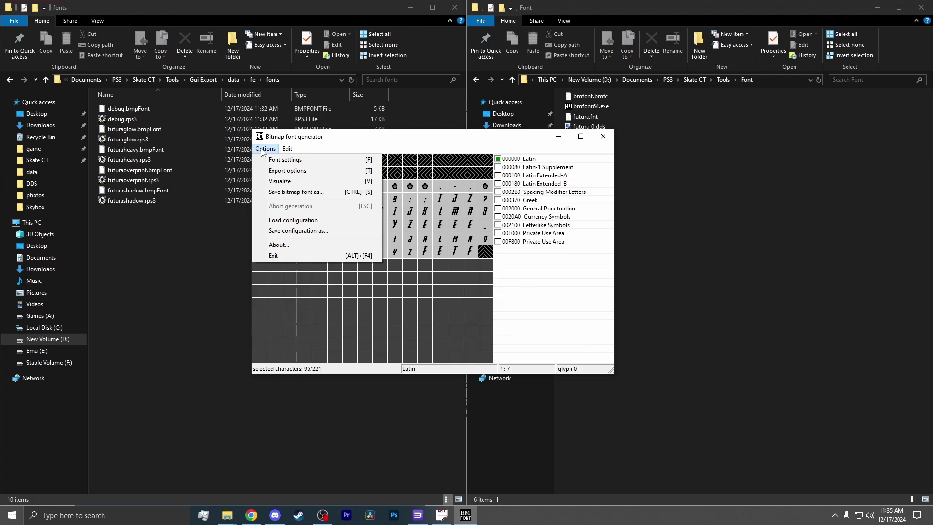
left_click(278, 160)
left_click(526, 313)
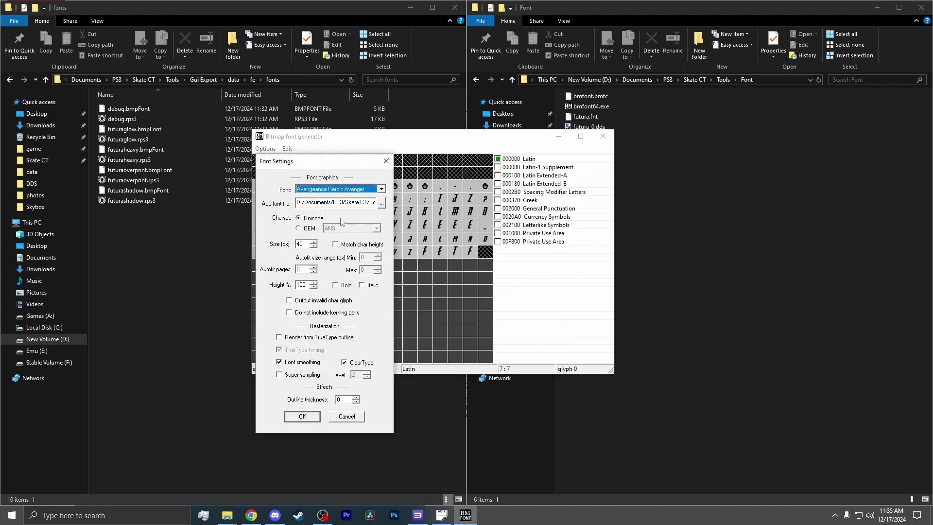
key("Return")
key("v")
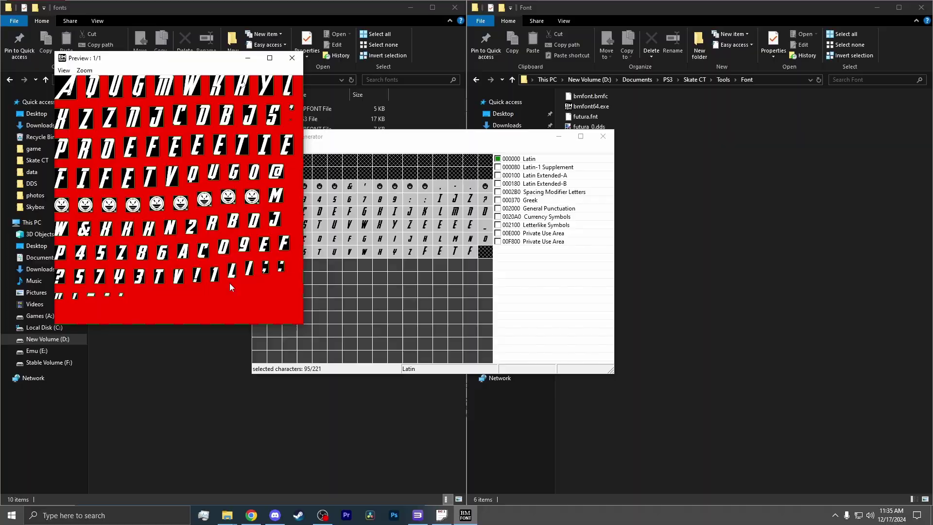
key("Escape")
Save another bitmap font as futuraoverprint in the Font tools folder
key("ctrl+s")
type("futura")
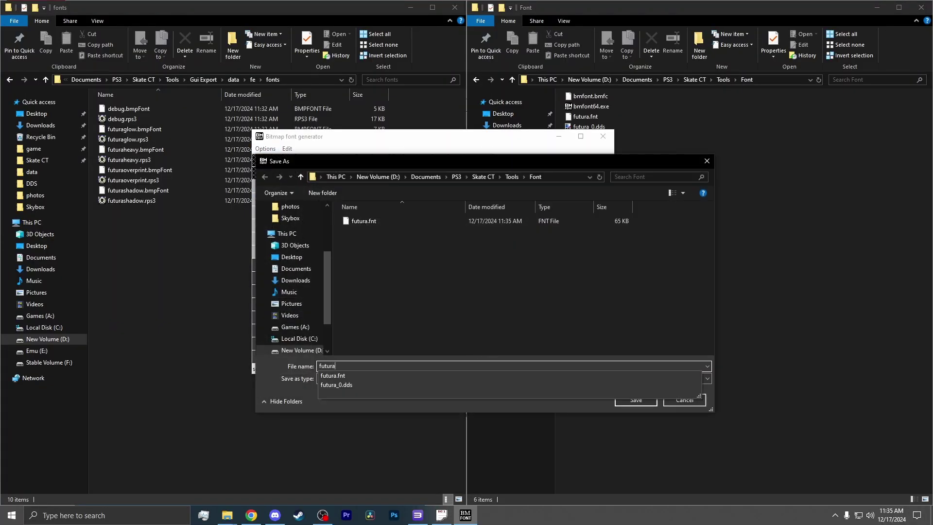
type("overprint")
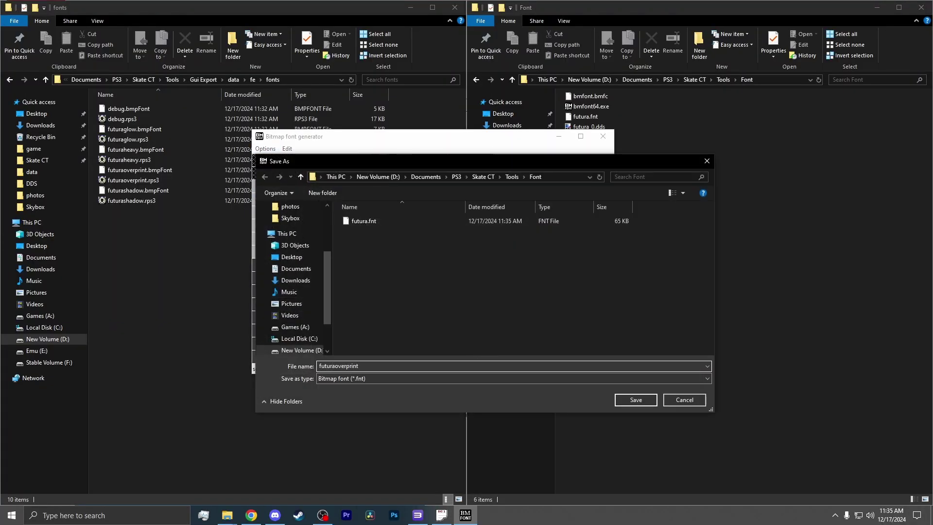
key("Return")
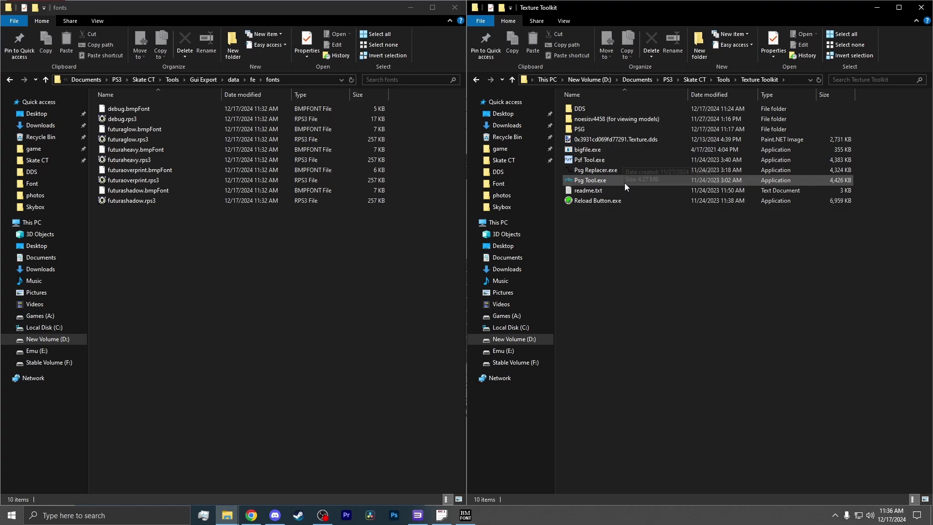
Launch Psg Tool and convert the futuraglow, futuraheavy, futuraoverprint and futurashadow RPS3 files to DDS
double_click(622, 182)
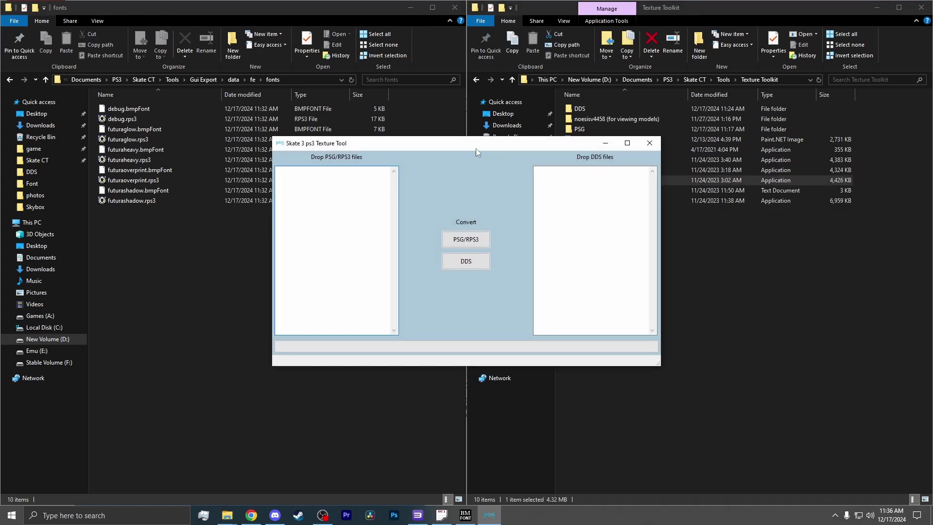
left_click_drag(476, 148, 519, 153)
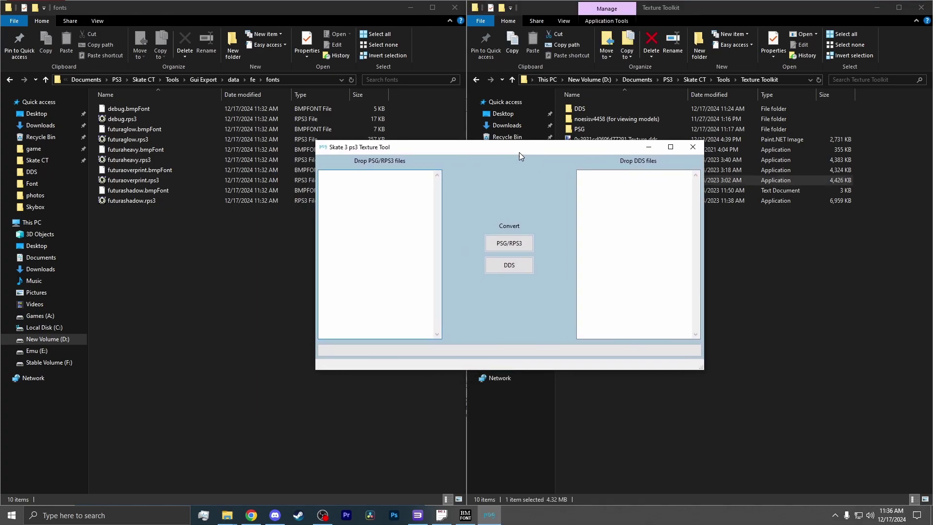
left_click(126, 202)
left_click(129, 180, "ctrl")
left_click(130, 162, "ctrl")
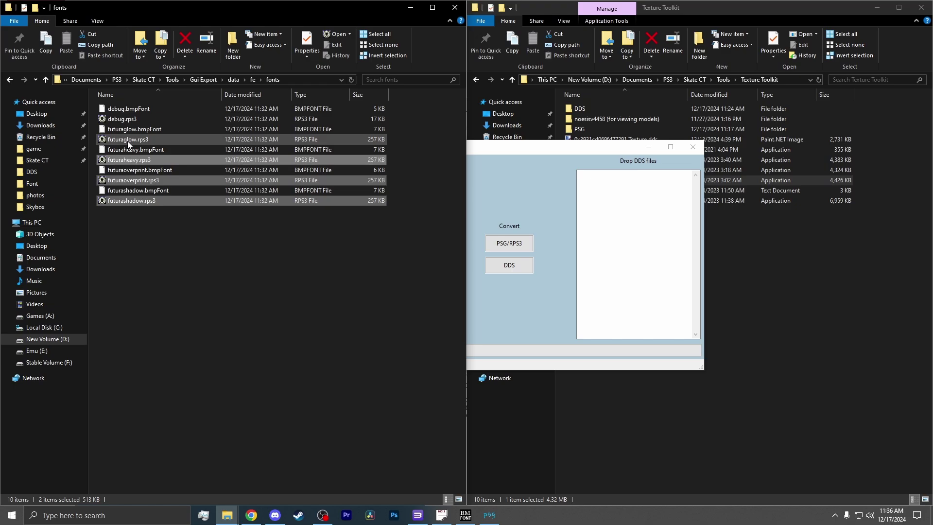
left_click(127, 141, "ctrl")
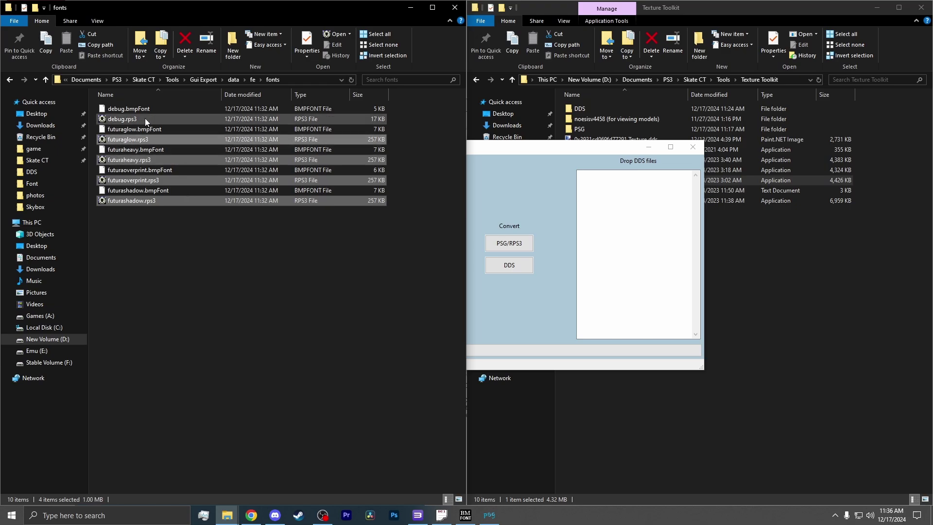
left_click_drag(145, 140, 521, 185)
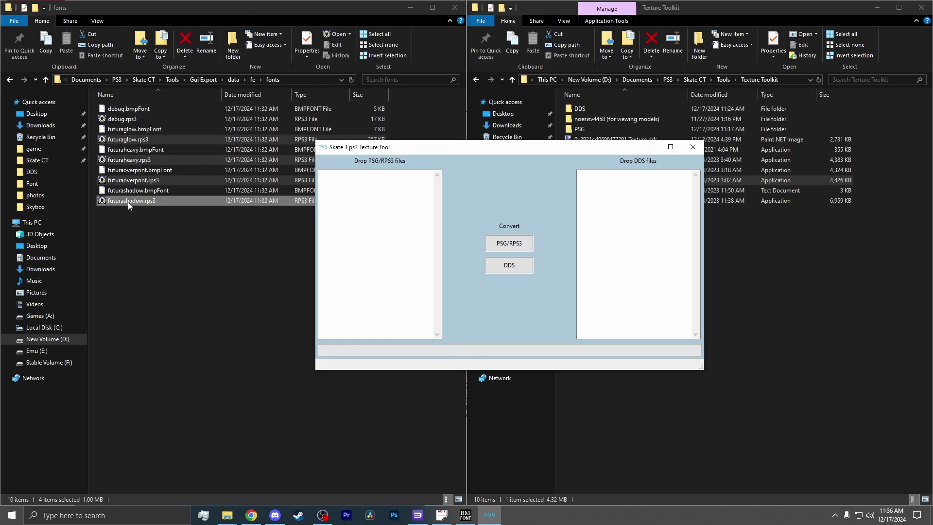
left_click_drag(127, 202, 384, 251)
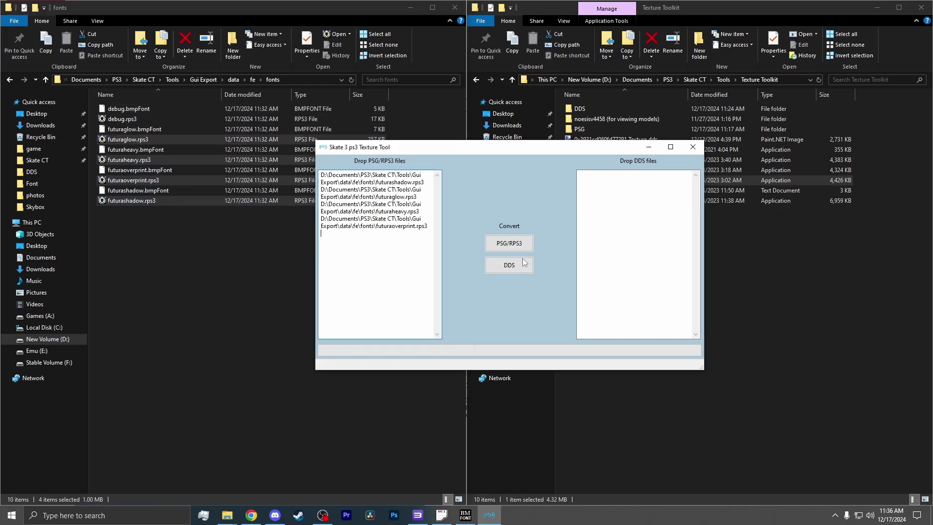
left_click(496, 268)
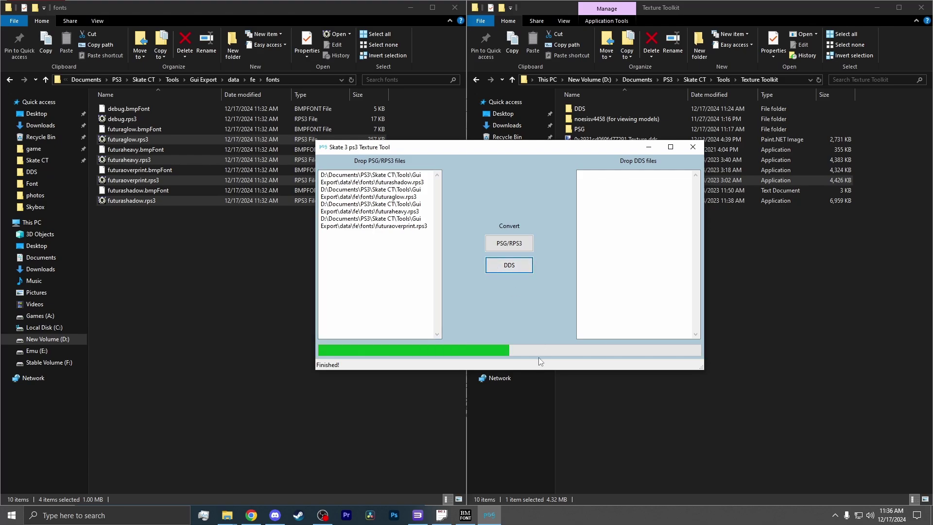
Switch to Paint.NET by opening futurashadow.Texture.dds from the Texture Toolkit's DDS folder
left_click(580, 407)
double_click(633, 112)
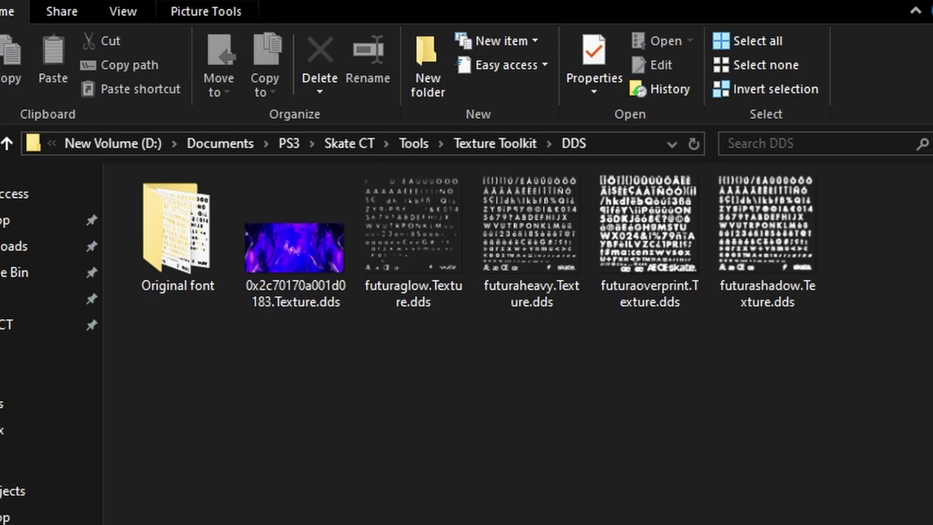
double_click(760, 283)
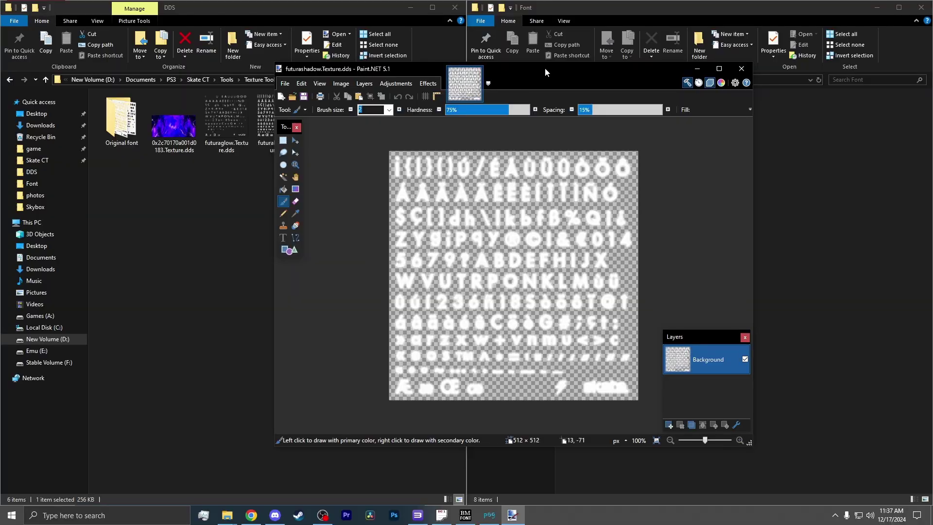
left_click_drag(544, 68, 488, 65)
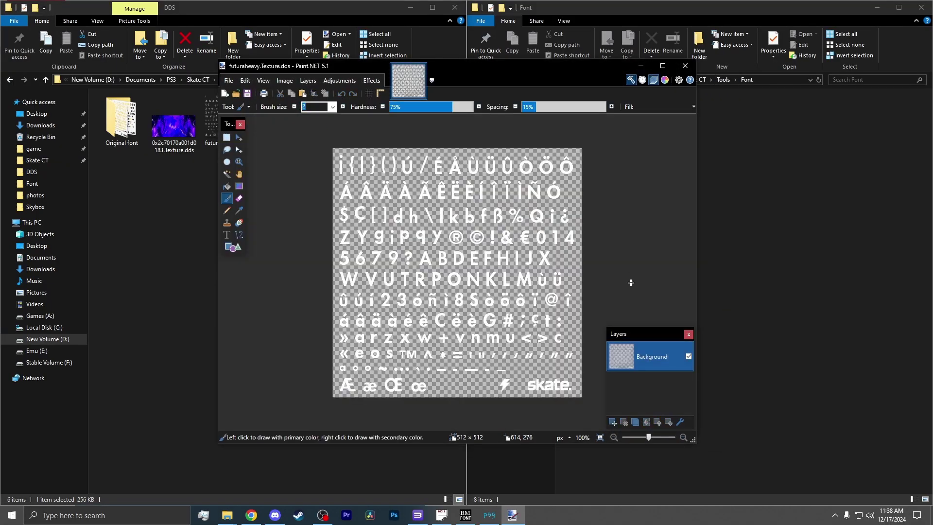
With futuraheavy.Texture.dds open in Paint.NET, add futura_0.dds from the Font folder as a new layer
left_click_drag(555, 77, 389, 71)
left_click(693, 130)
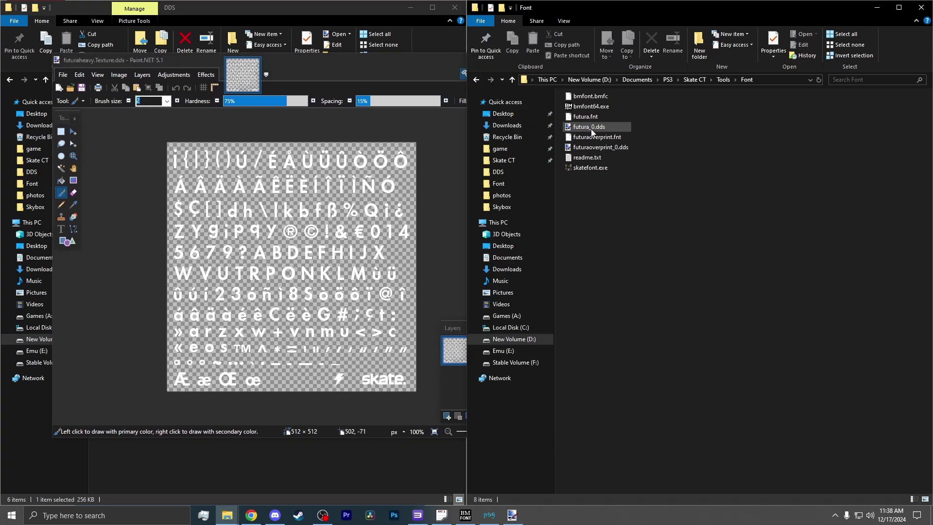
mouse_move(598, 129)
left_mouse_down()
mouse_move(295, 250)
mouse_move(480, 278)
left_mouse_up()
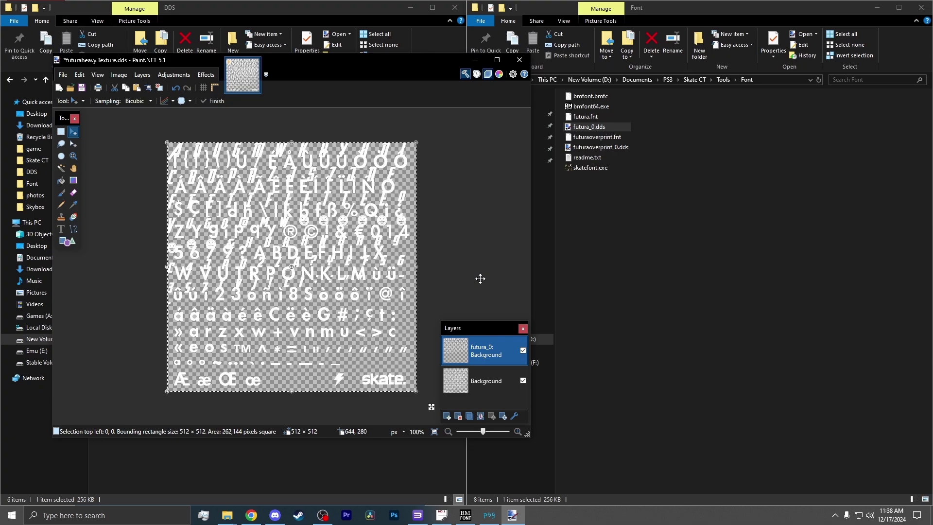
Invert the colors of the futura_0 layer and try shifting the glyph texture on the canvas
left_click(175, 76)
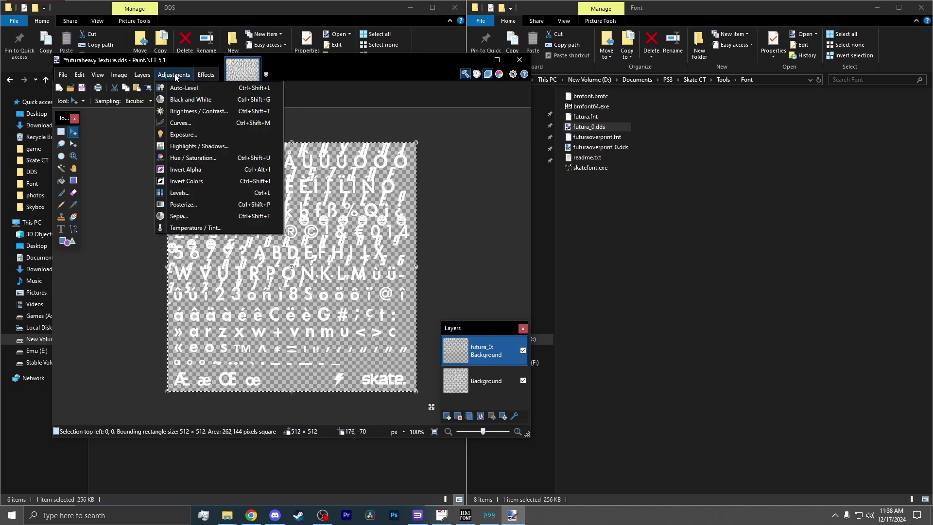
left_click(202, 181)
left_click_drag(278, 206, 281, 223)
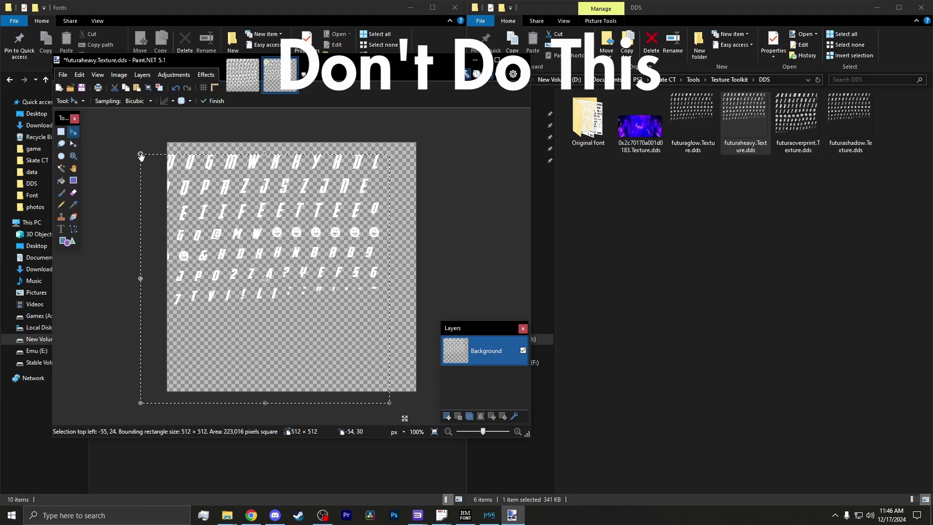
mouse_move(292, 272)
left_mouse_down()
mouse_move(215, 153)
mouse_move(334, 297)
left_mouse_up()
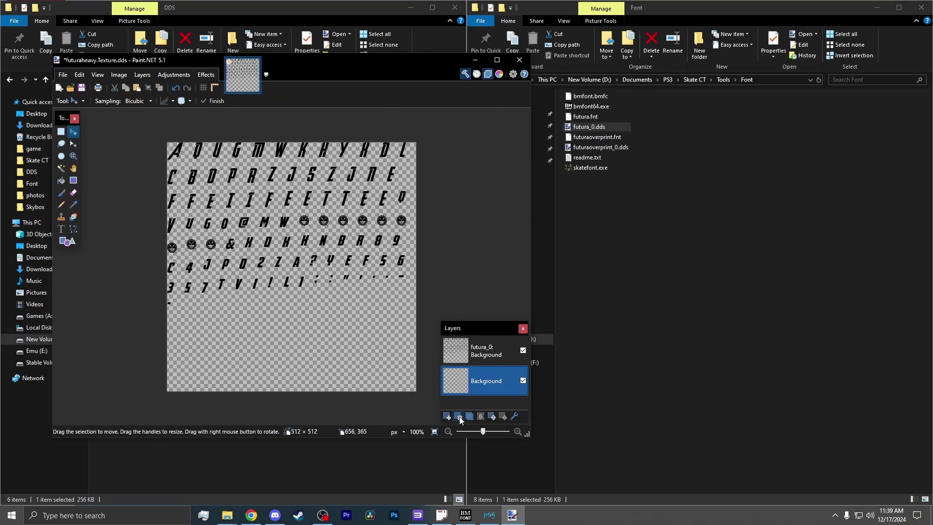
Delete the original Background layer and invert the futura_0 layer's glyphs back to white
left_click(458, 416)
left_click(173, 74)
left_click(214, 178)
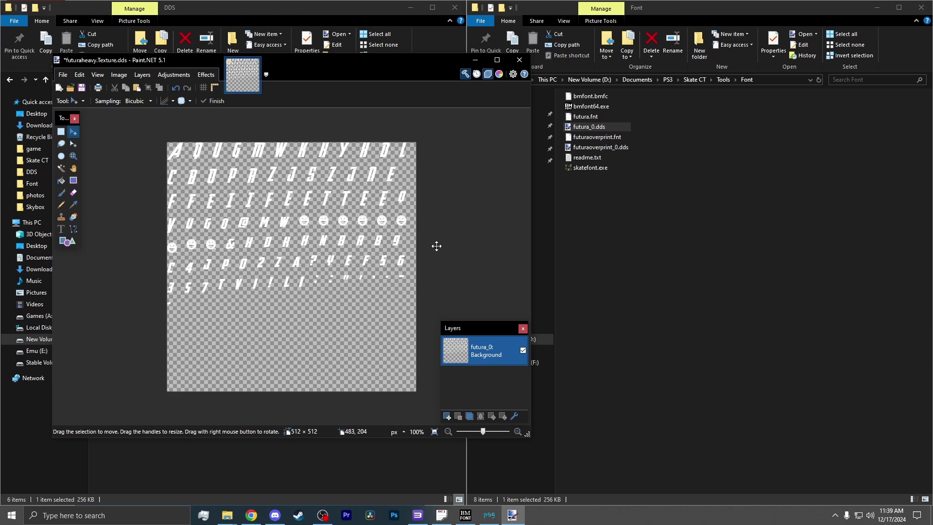
Save the texture over futuraheavy.Texture.dds as BC3 (Linear, DXT5) with mip maps generated
left_click(63, 74)
left_click(100, 153)
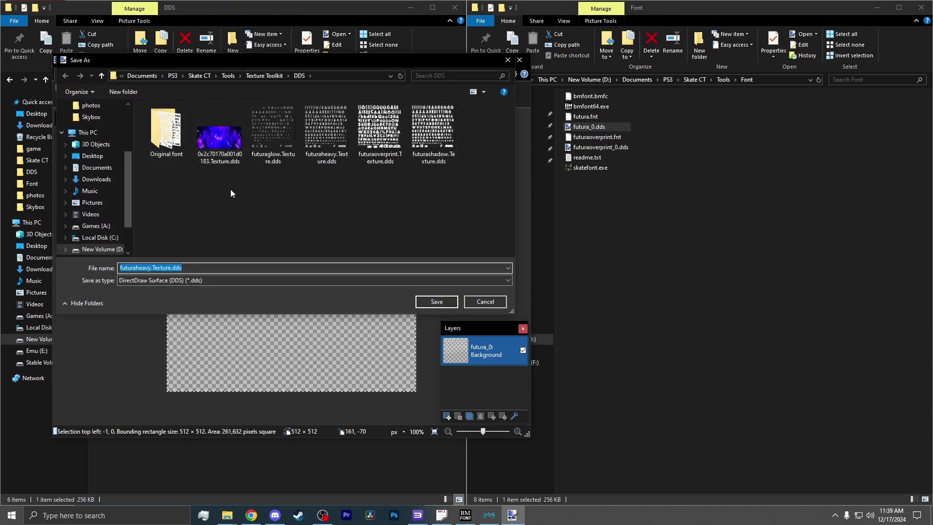
left_click(430, 302)
left_click(501, 266)
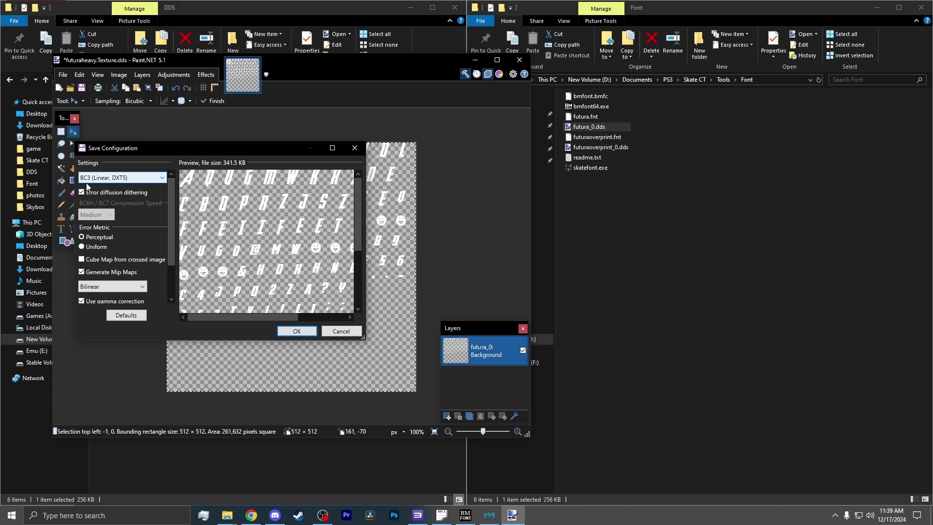
scroll(142, 203, "down", 2)
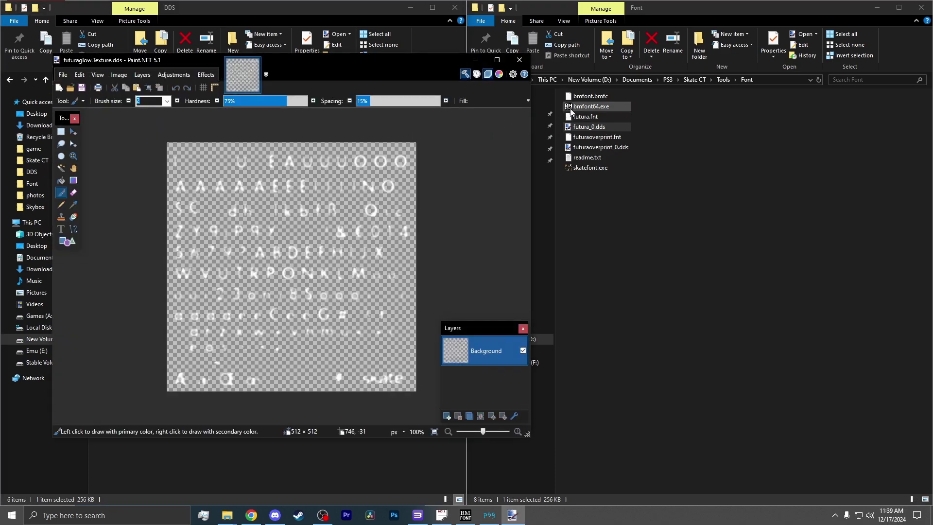
Replace the futuraglow texture's Background layer with futura_0.dds and save it as BC3 (Linear, DXT5)
left_click_drag(588, 126, 455, 365)
left_click(490, 384)
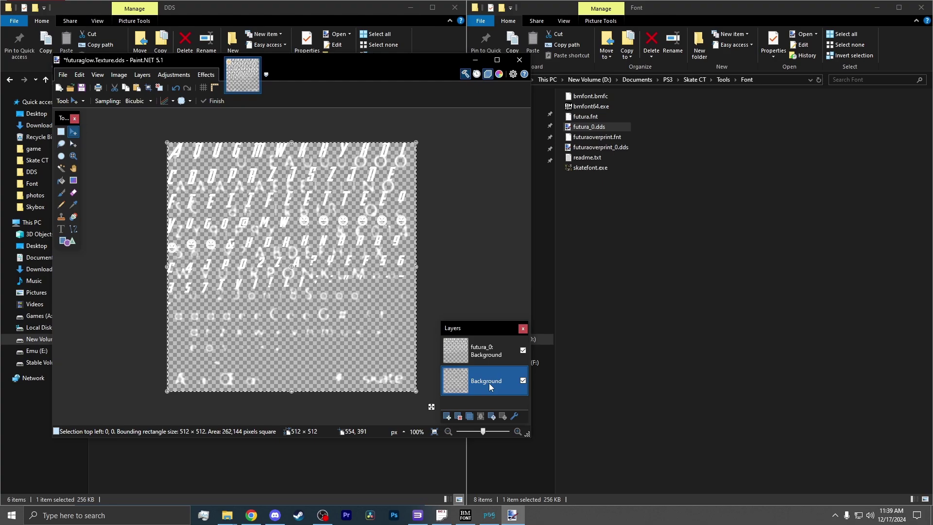
left_click(457, 416)
key("ctrl+s")
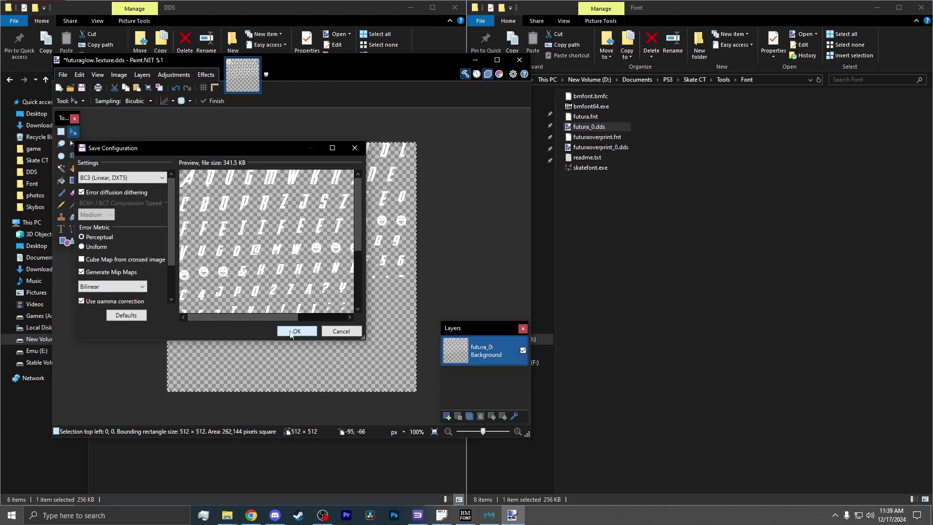
left_click(292, 331)
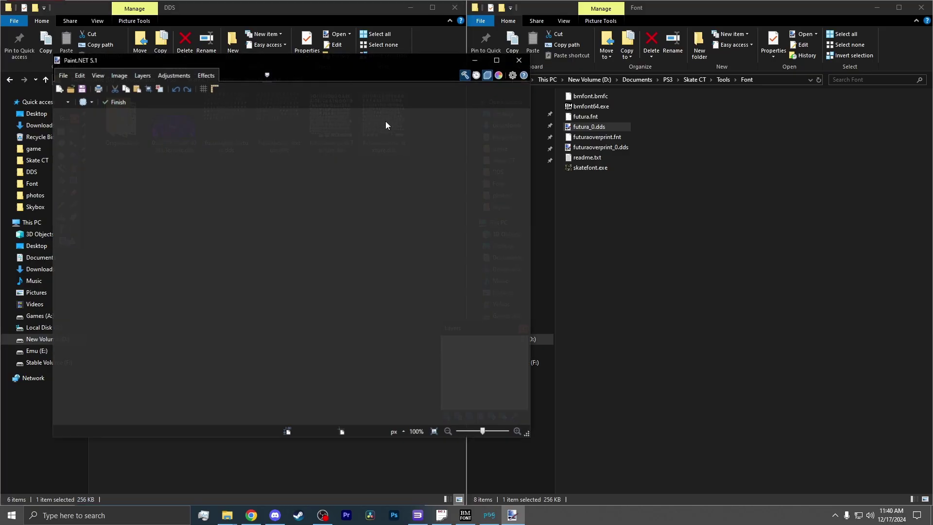
Add futura_0.dds to the futurashadow texture as a new layer
left_click_drag(248, 219, 248, 221)
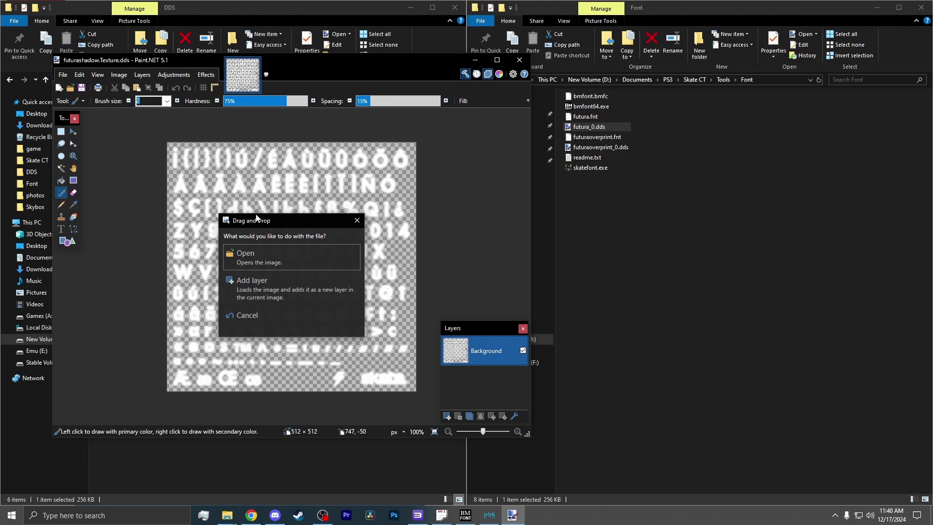
left_click(282, 292)
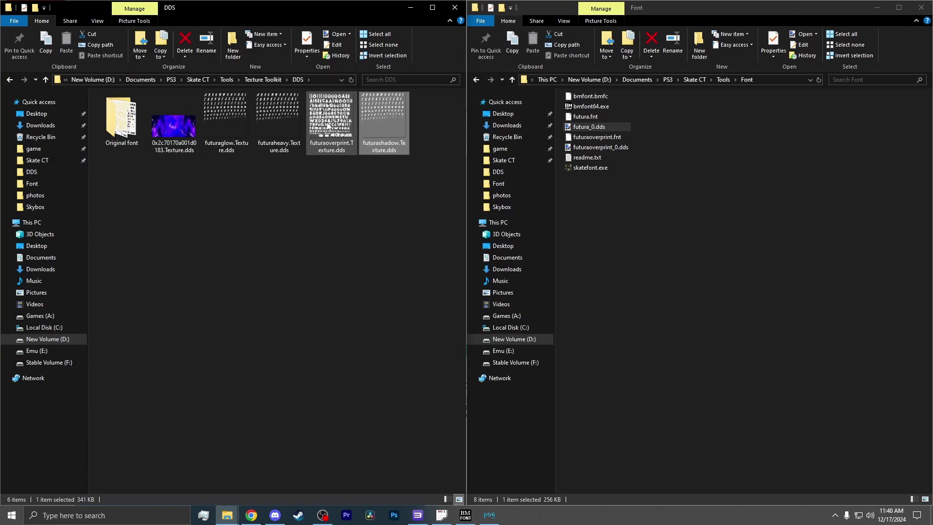
Open futuraoverprint.Texture.dds and add futuraoverprint_0.dds to it as a new layer
left_click(327, 125)
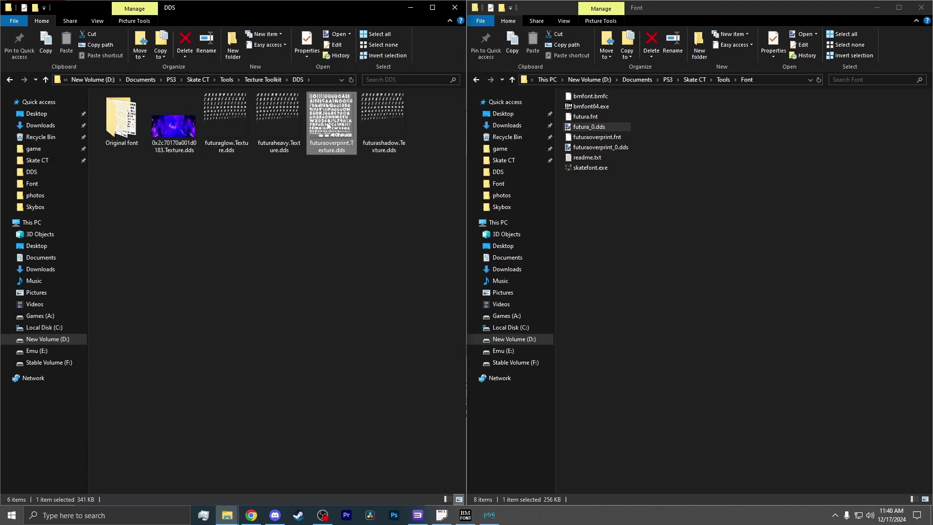
double_click(327, 125)
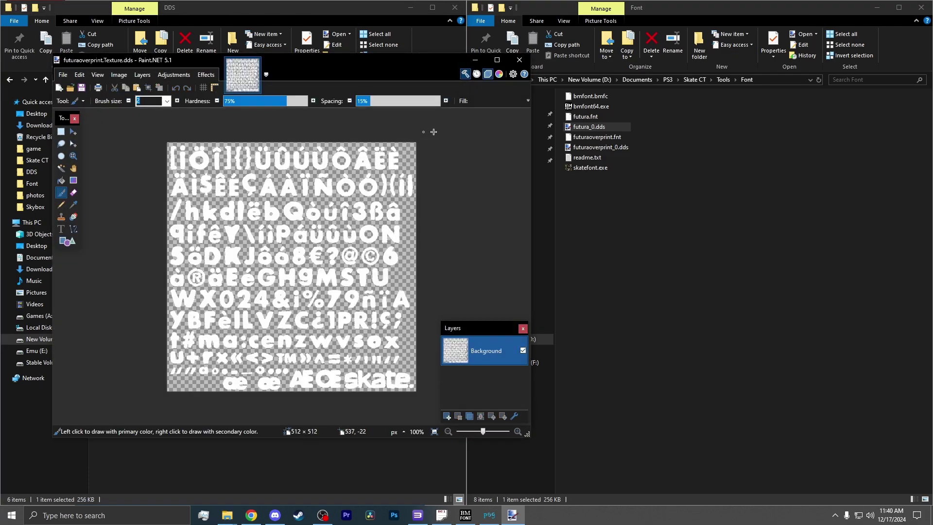
left_click_drag(587, 150, 258, 257)
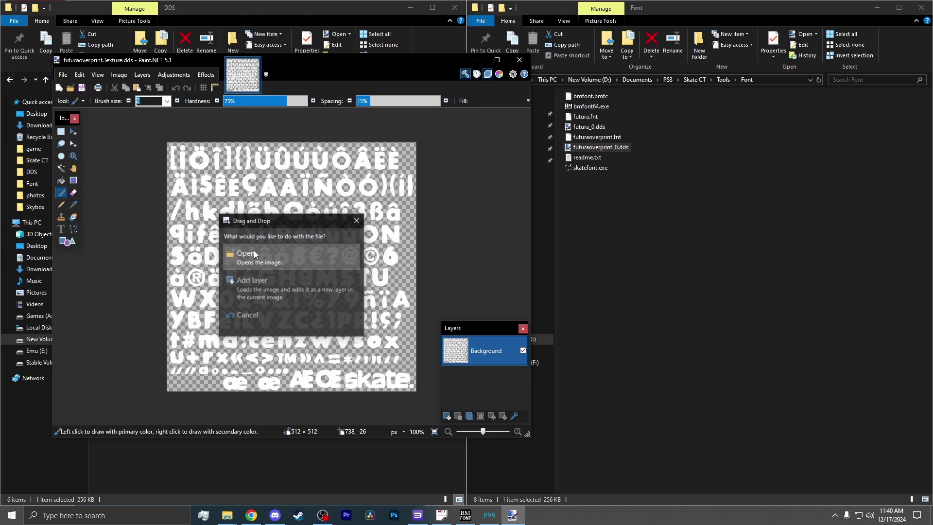
left_click(280, 293)
key("super+Down")
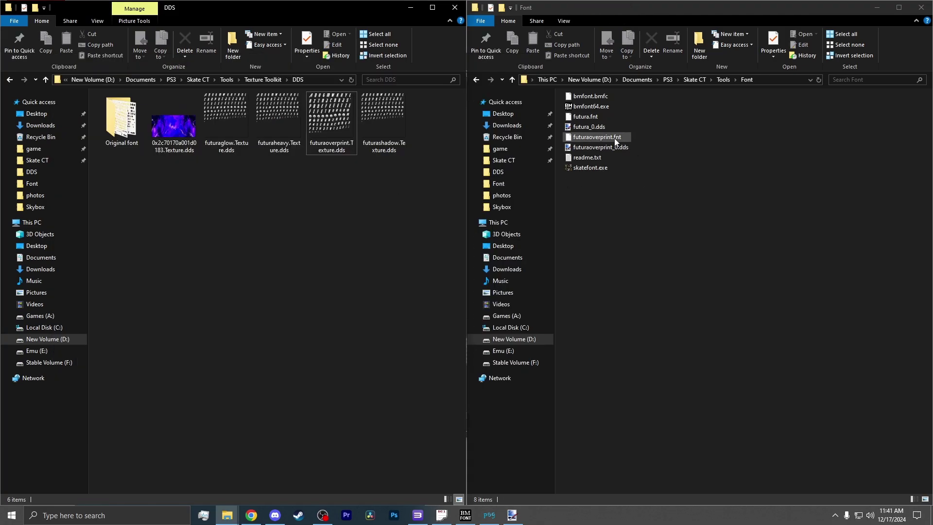
Run skatefont.exe to convert futura.fnt and futuraoverprint.fnt into bmpFont files
double_click(598, 170)
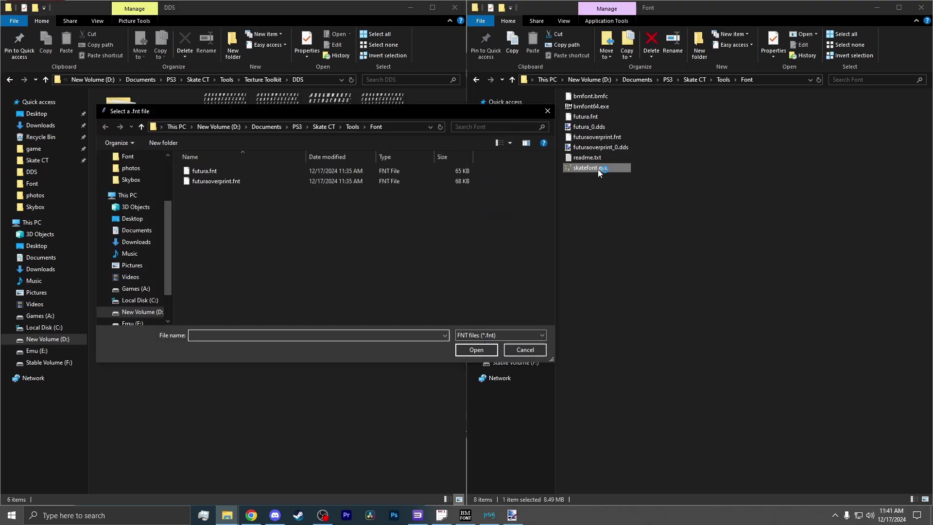
left_click(242, 171)
left_click(476, 350)
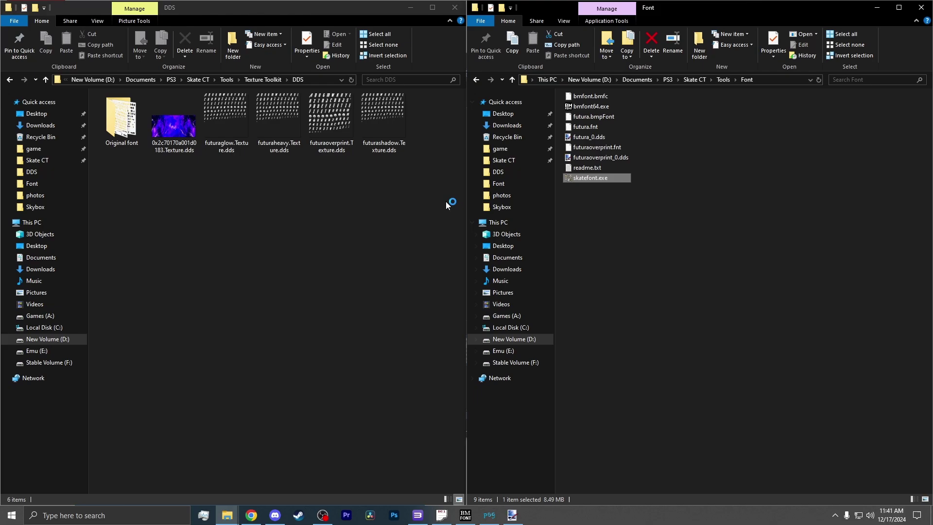
left_click(192, 106)
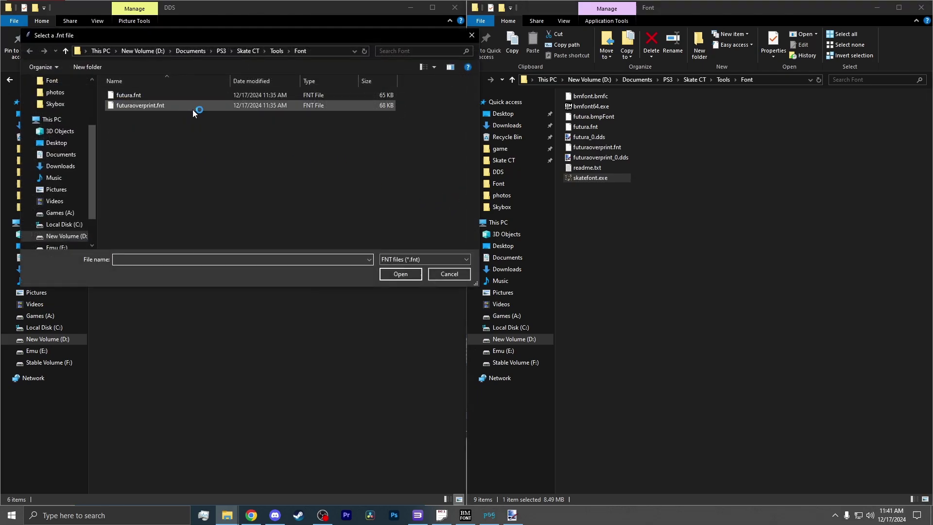
left_click(400, 274)
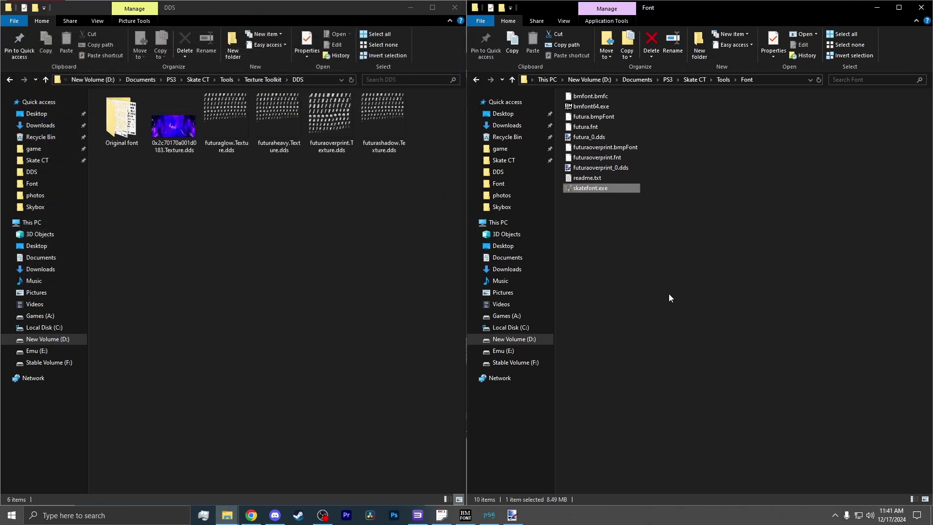
Make two duplicates of futura.bmpFont in the Font folder
left_click(610, 119)
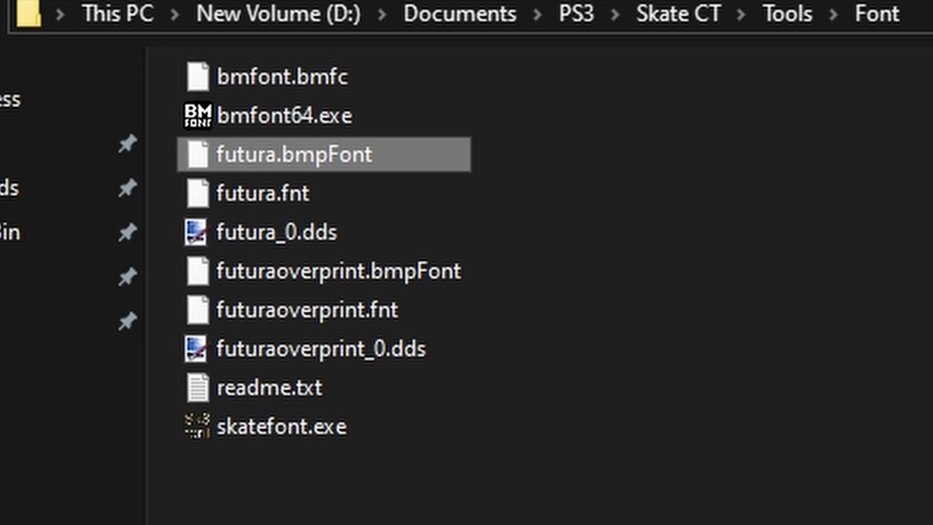
key("ctrl+v")
key("ctrl+v")
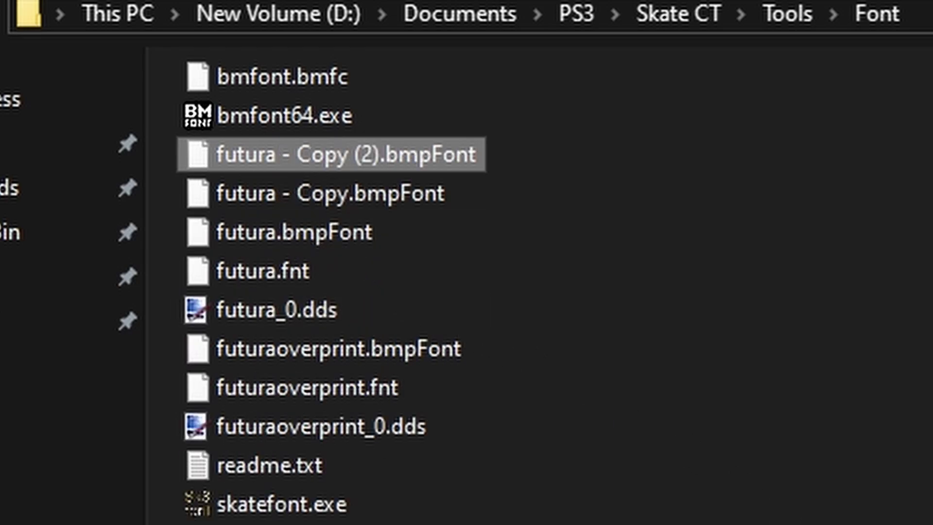
Rename futura - Copy (2).bmpFont in the Font folder as futuraglow.bmpFont, reusing the name of the exported file
left_click(179, 296)
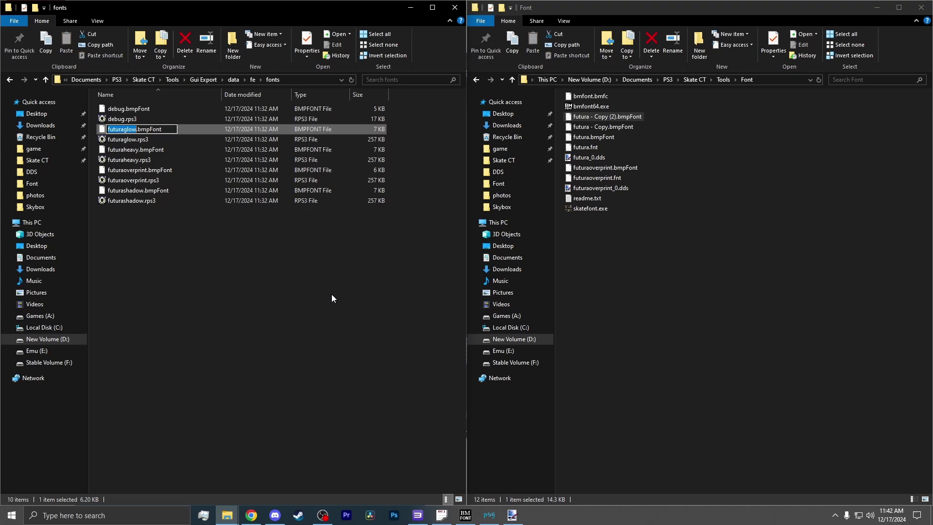
left_click(657, 162)
right_click(604, 118)
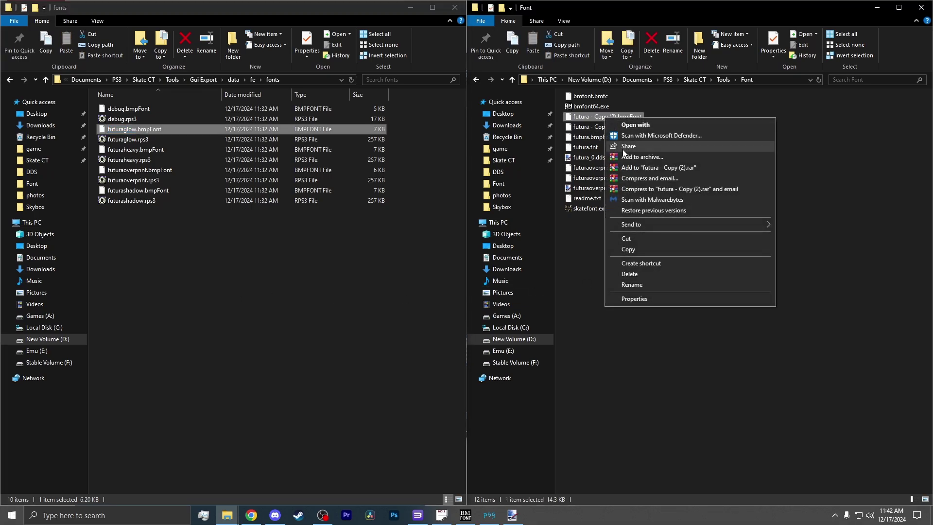
left_click(645, 285)
left_click(383, 277)
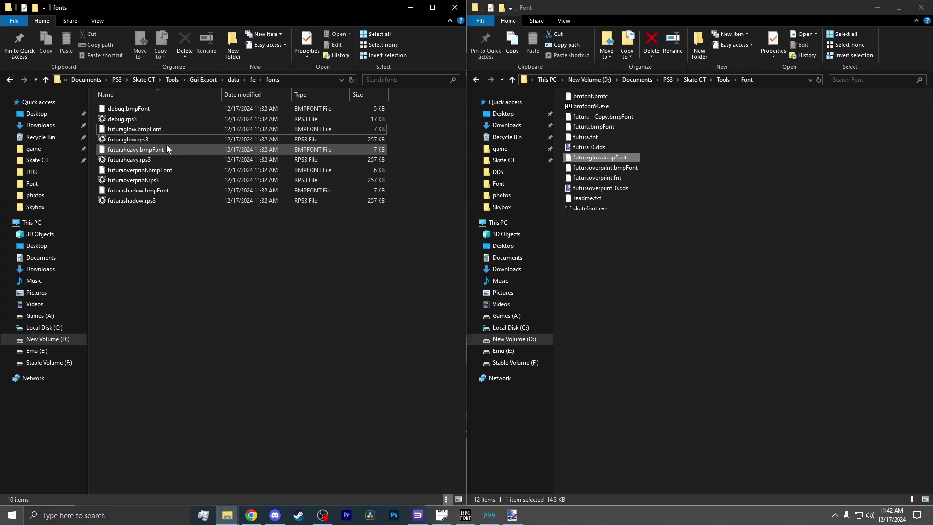
Rename futura - Copy.bmpFont in the Font folder as futuraheavy.bmpFont, reusing the name of the exported file
right_click(136, 150)
left_click(187, 317)
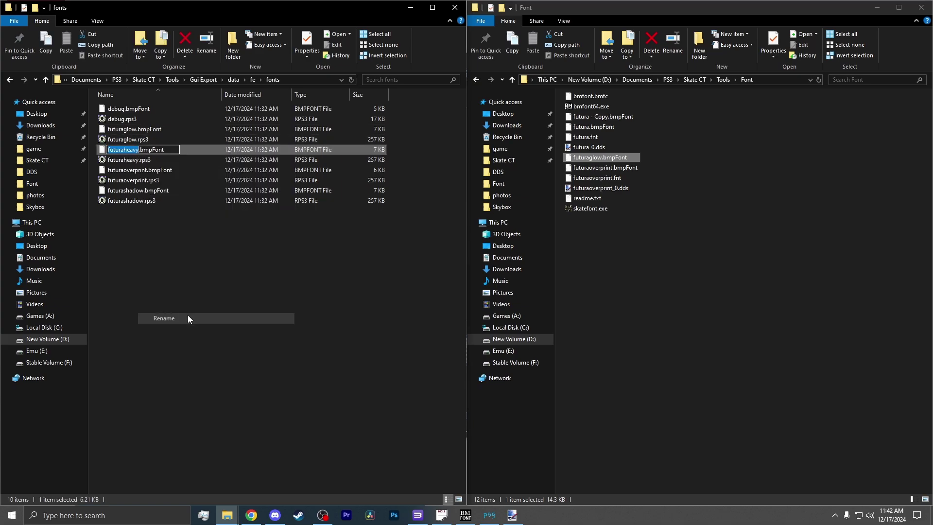
left_click(673, 261)
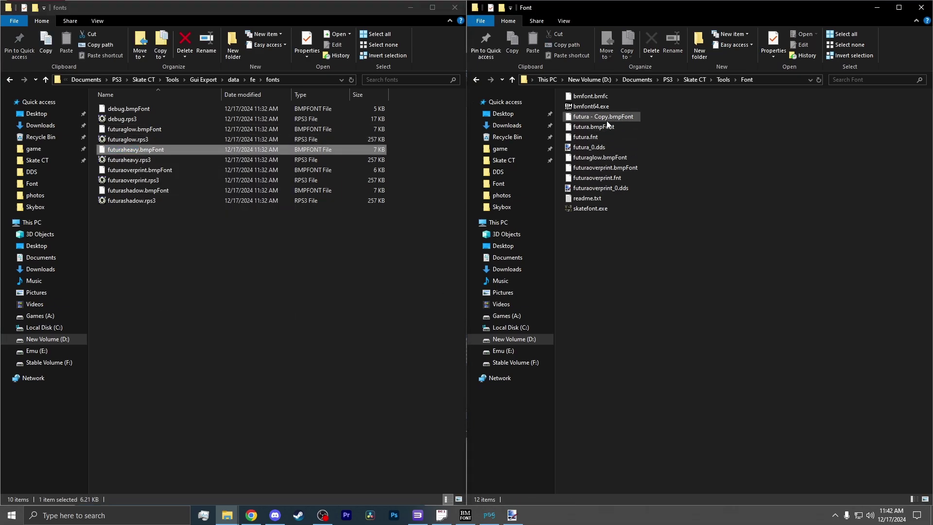
right_click(607, 117)
left_click(651, 283)
key("ctrl+v")
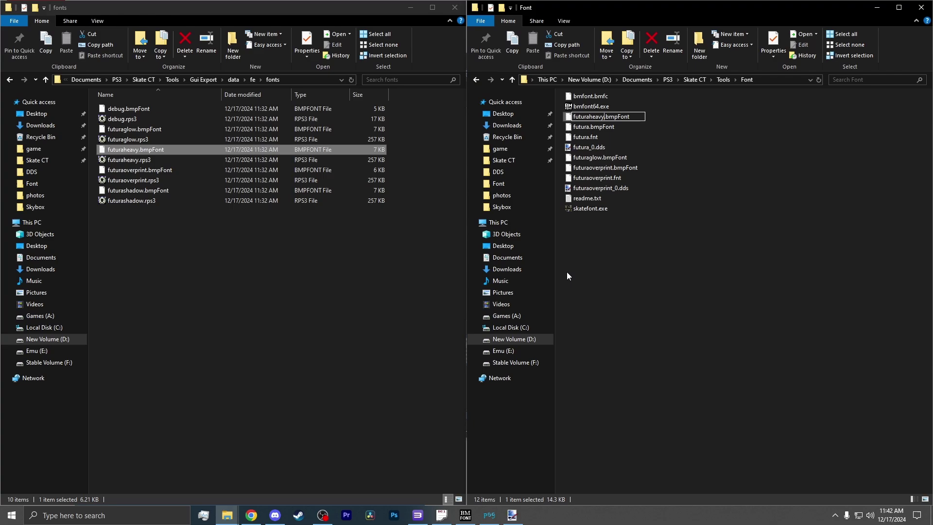
left_click(375, 259)
Rename futura.bmpFont as futurashadow.bmpFont and move the four futura bmpFont files into the exported fonts folder, replacing the existing ones
right_click(126, 190)
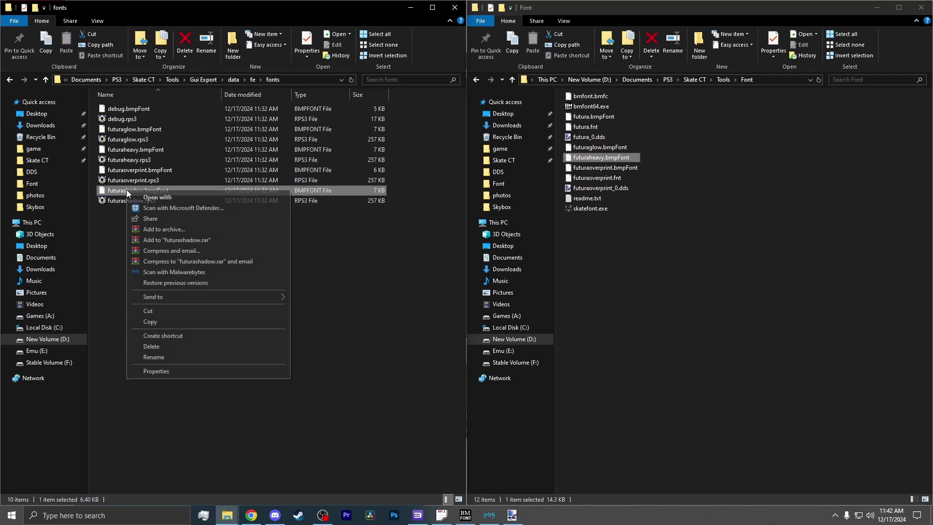
left_click(191, 348)
left_click(636, 135)
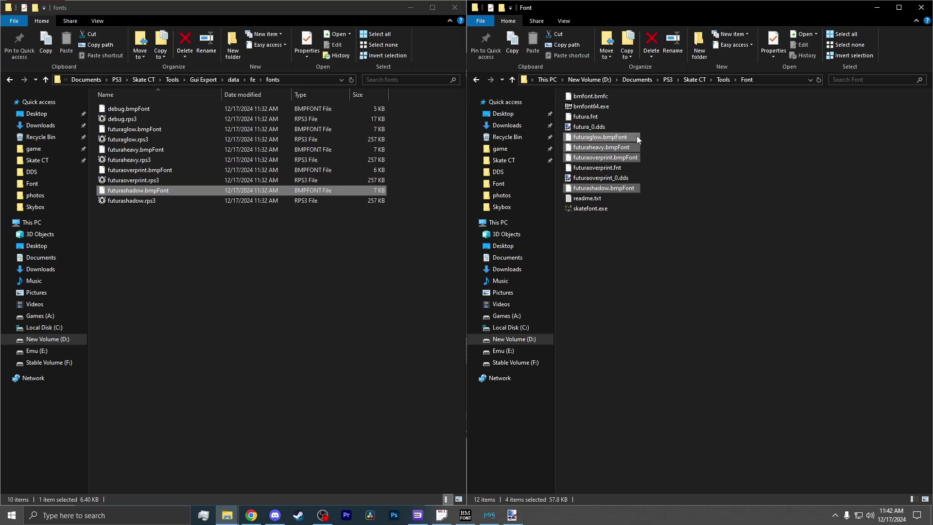
left_click_drag(607, 140, 185, 314)
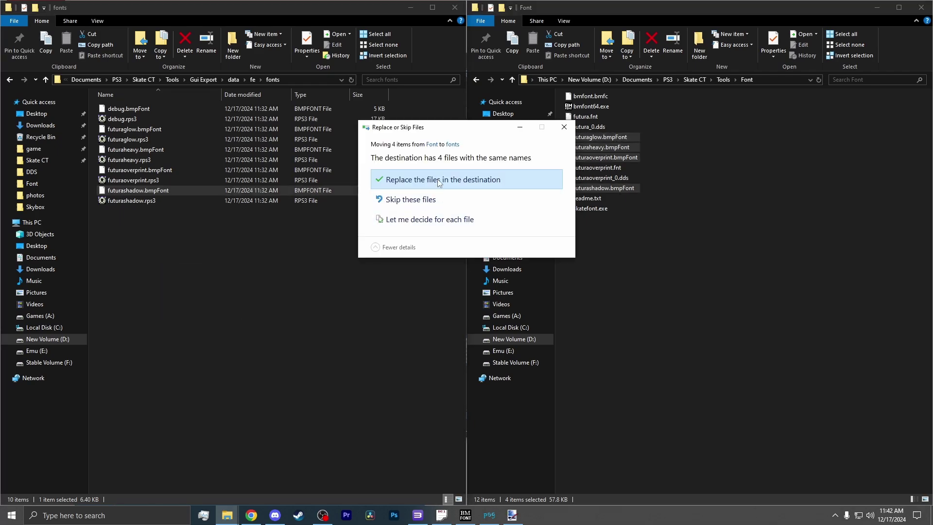
left_click(552, 235)
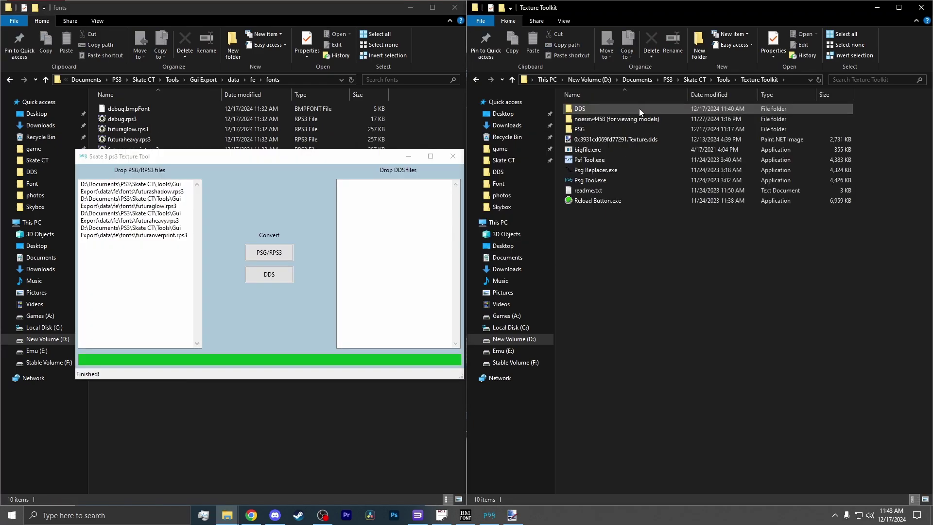
Convert the futuraglow, futuraheavy, futuraoverprint and futurashadow DDS textures back to RPS3 files with the Skate 3 texture tool
double_click(639, 108)
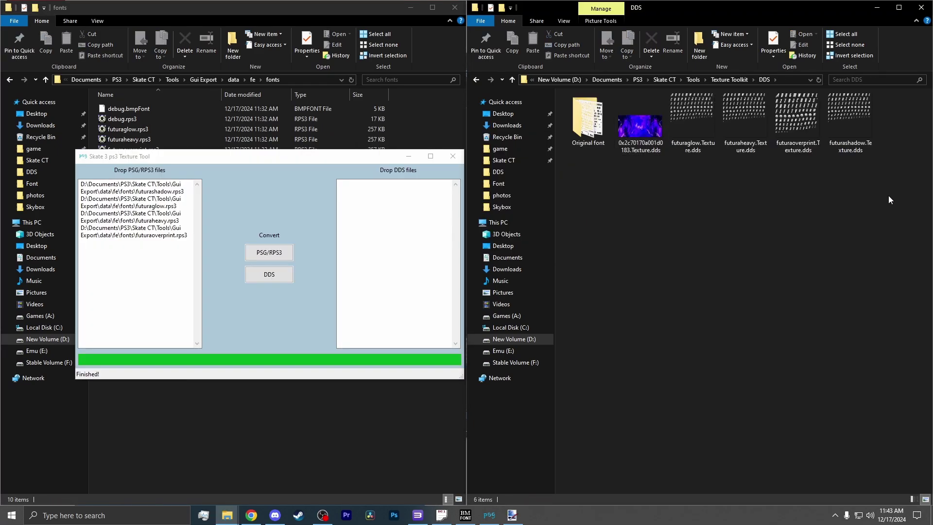
left_click_drag(882, 177, 411, 242)
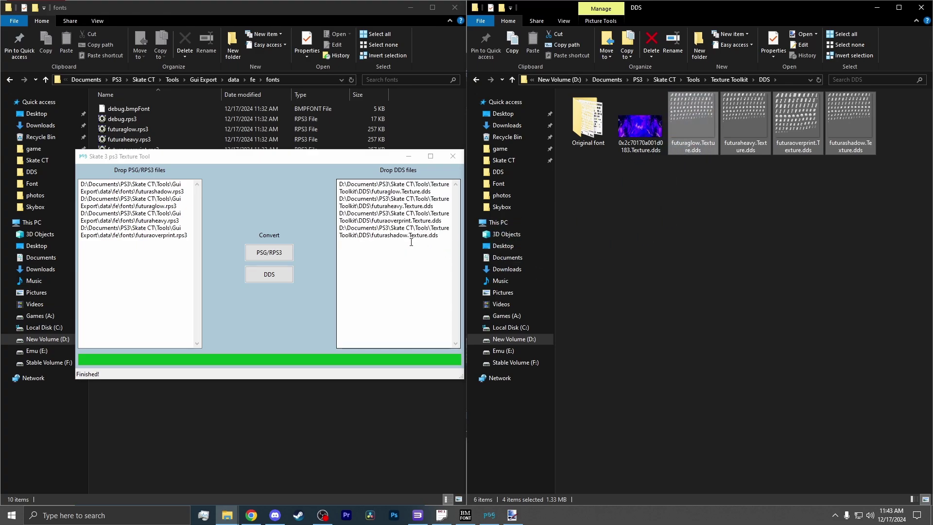
left_click(269, 274)
Move the four converted futura RPS3 files from the toolkit's PSG folder into the fonts folder, replacing the existing files
key("alt+Left")
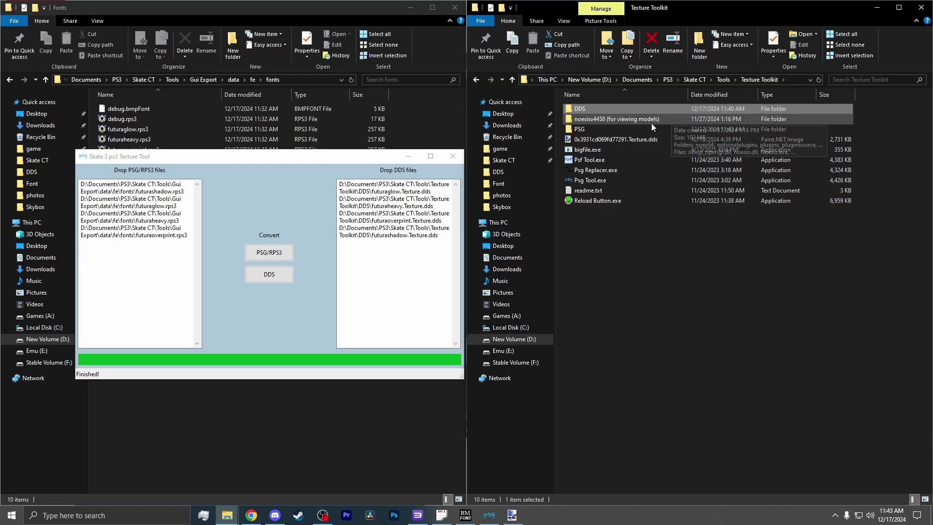
double_click(626, 132)
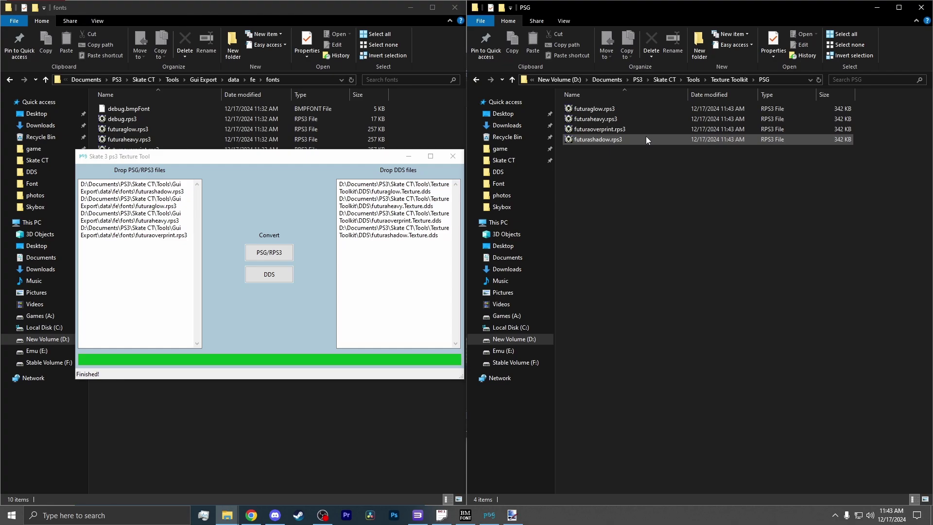
left_click(389, 409)
left_click_drag(653, 200, 223, 348)
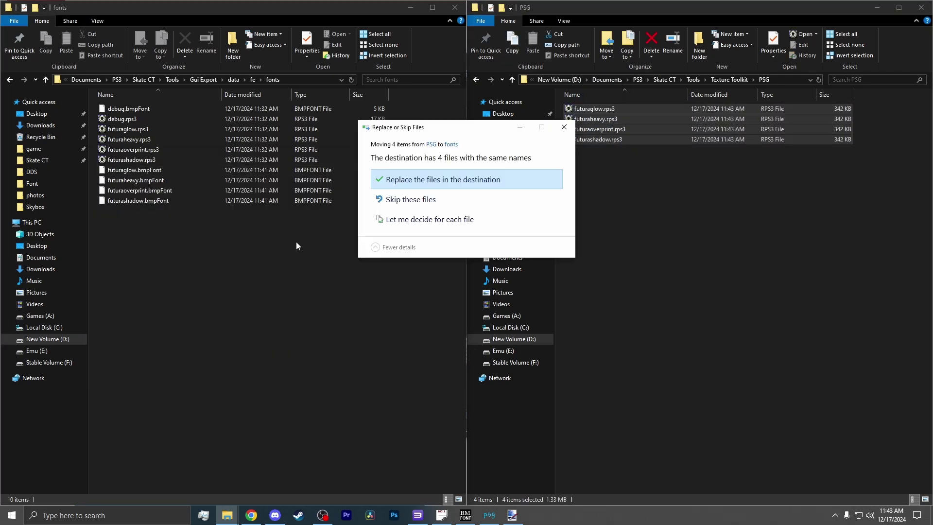
left_click(451, 179)
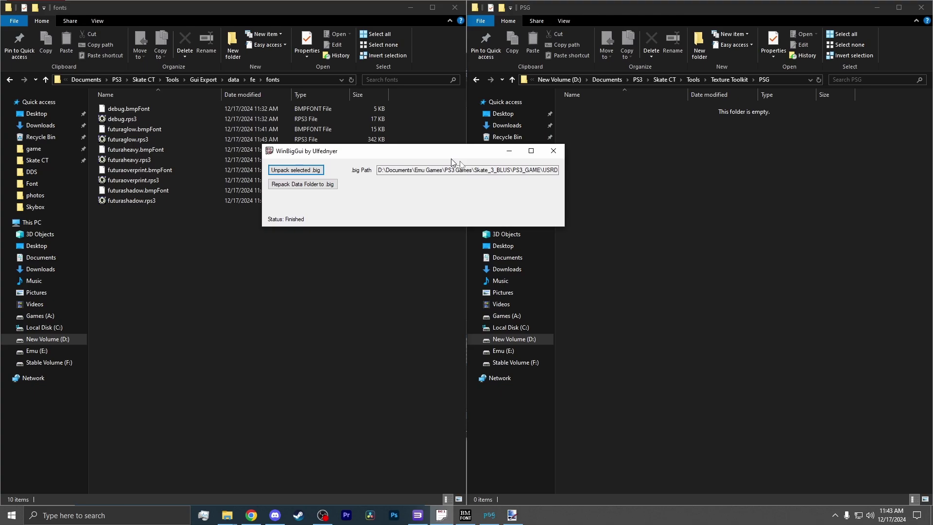
Repack the Gui Export data folder with WinBigGui, saving it inside that folder as miscboot.big
left_click_drag(451, 158, 513, 201)
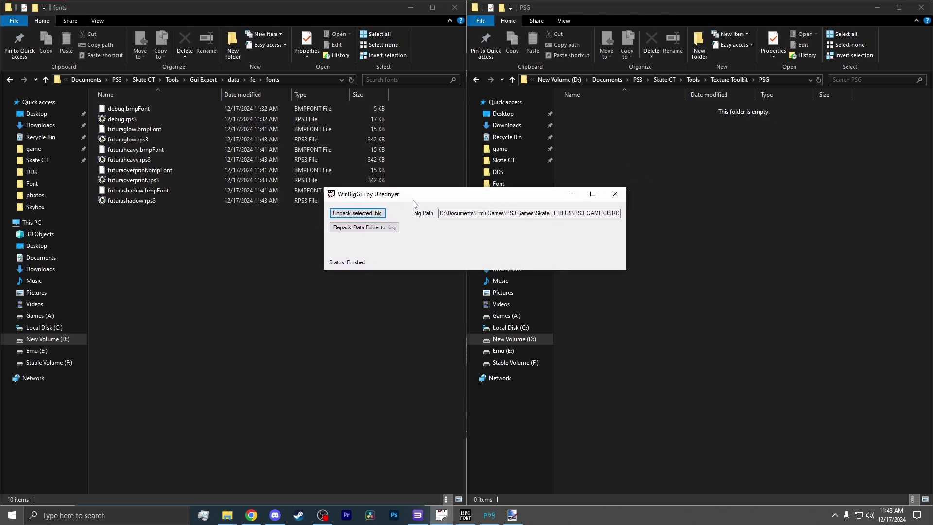
left_click(386, 227)
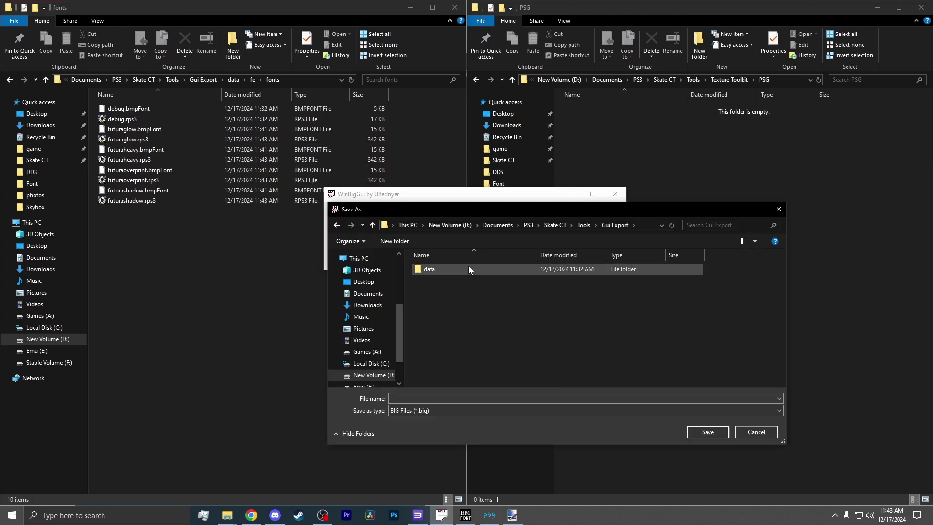
double_click(450, 271)
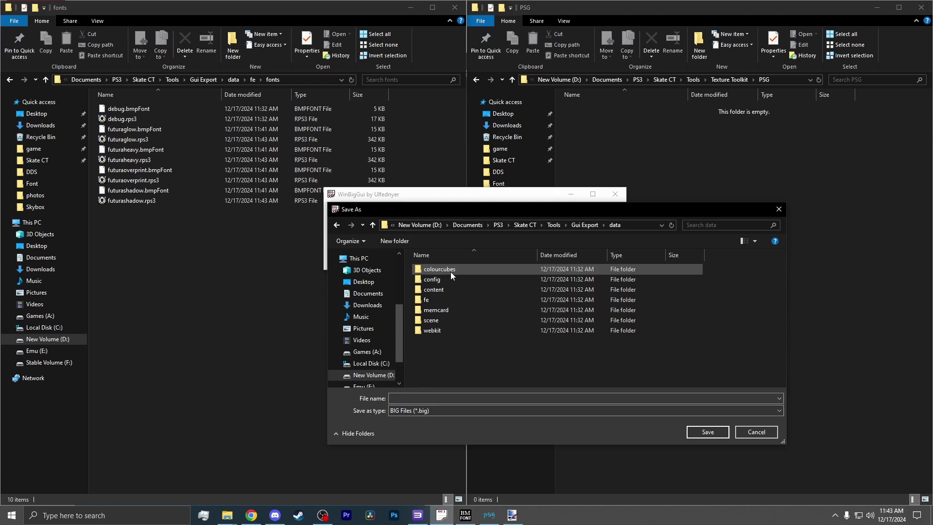
left_click(446, 398)
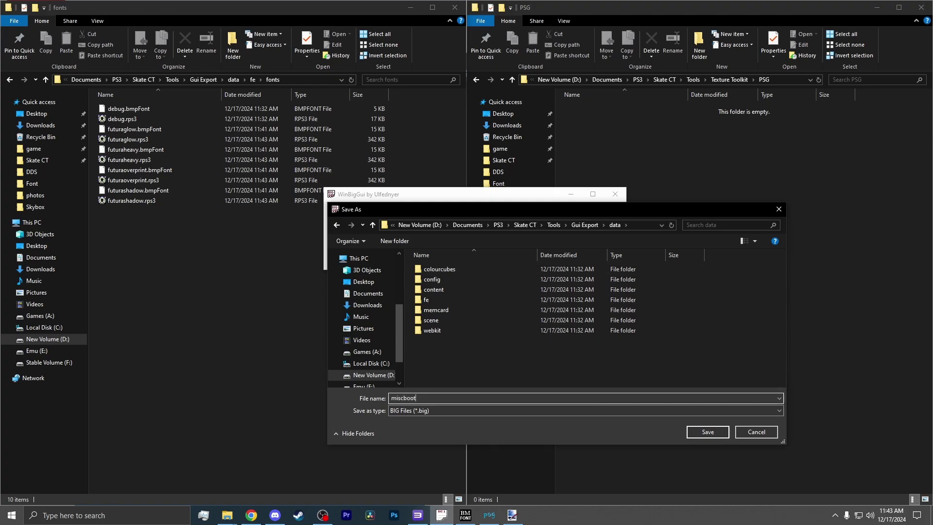
left_click(708, 432)
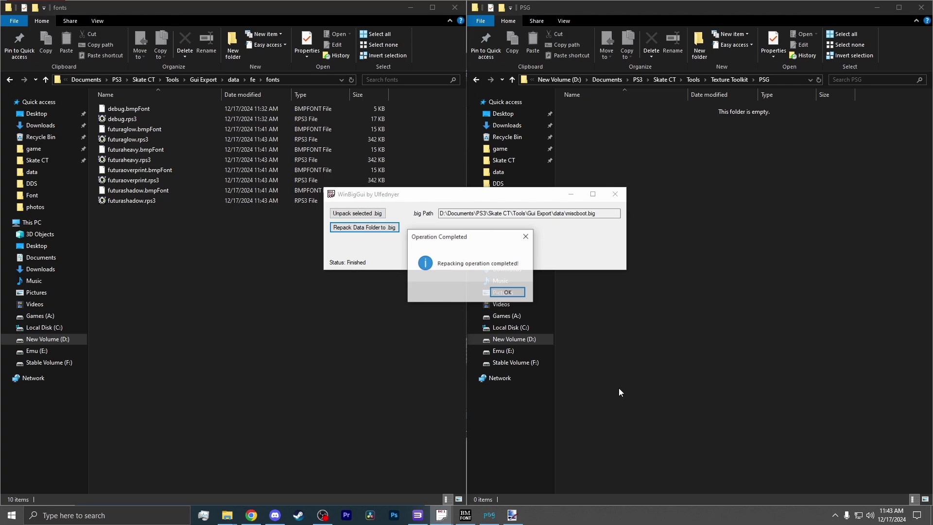
key("Return")
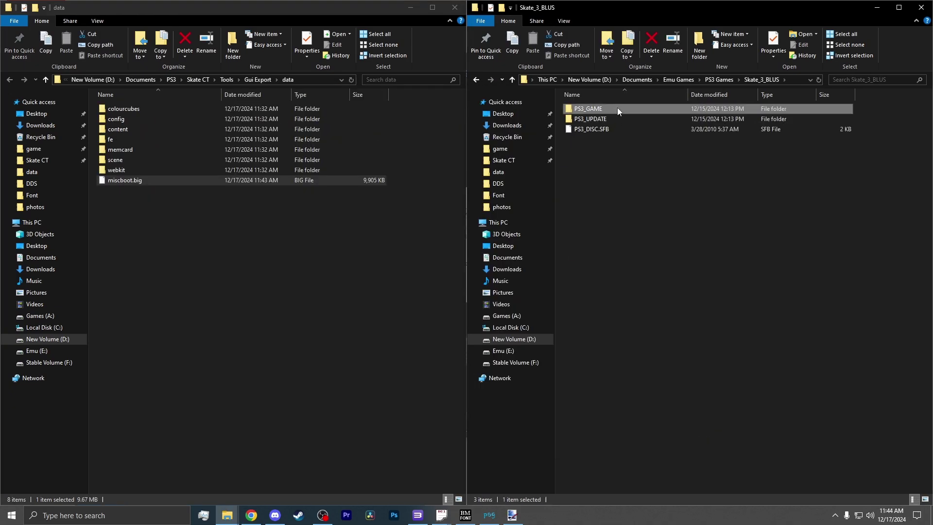
Move the original miscboot.big in the game's USRDIR/data/big folder to backup and put the repacked miscboot.big in its place
double_click(617, 107)
double_click(618, 128)
double_click(616, 107)
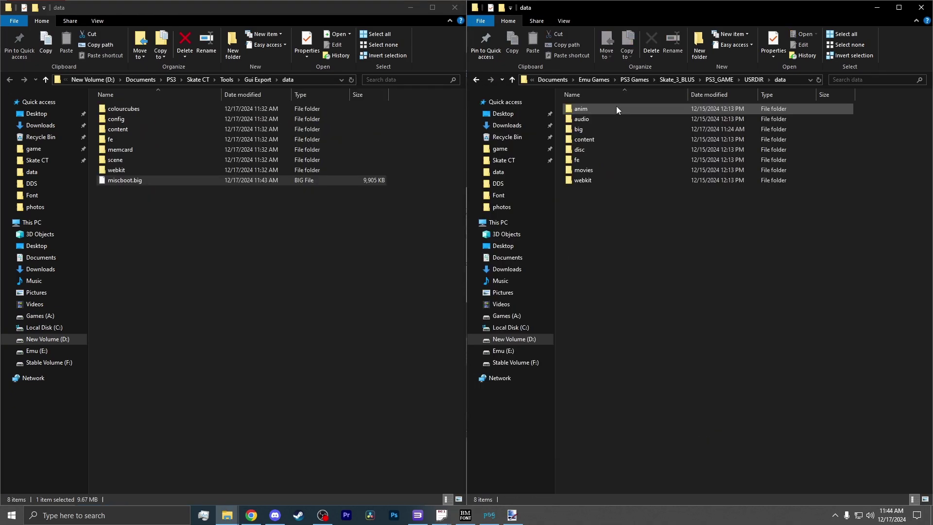
double_click(613, 133)
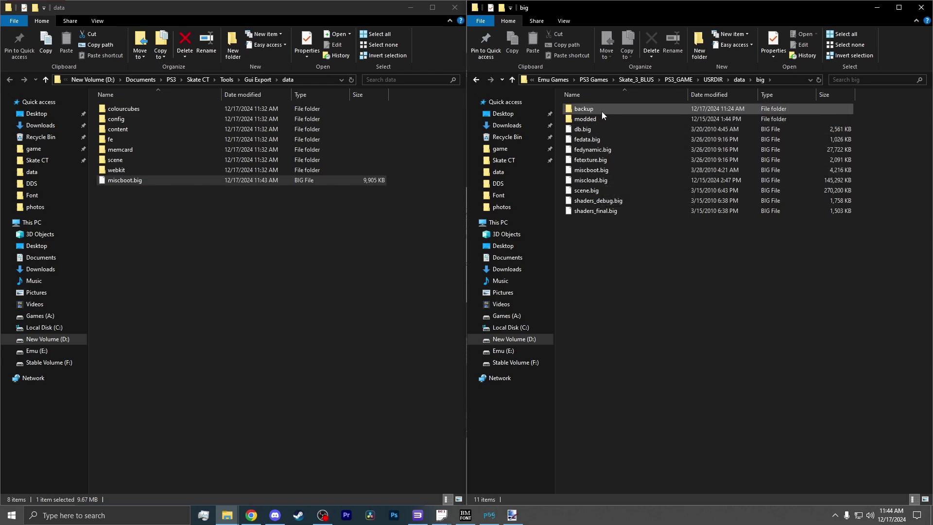
left_click_drag(591, 170, 615, 113)
left_click_drag(125, 180, 625, 254)
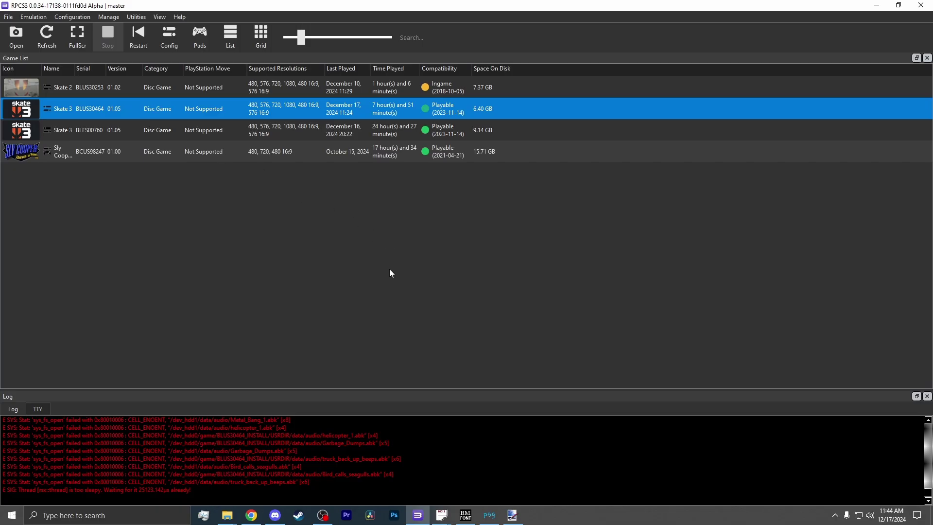
Boot Skate 3 (BLUS30464) in RPCS3 and go through the Career main menu entries to check the new font
key("Return")
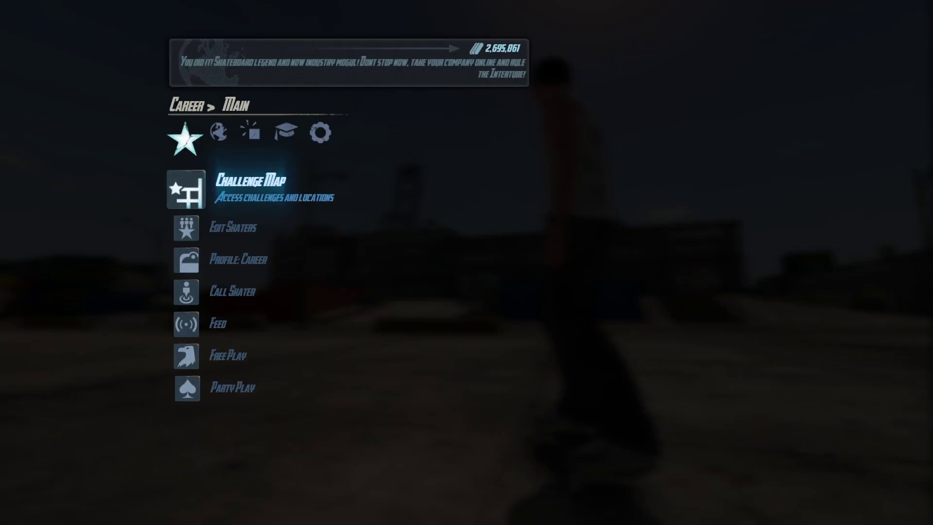
key("Down")
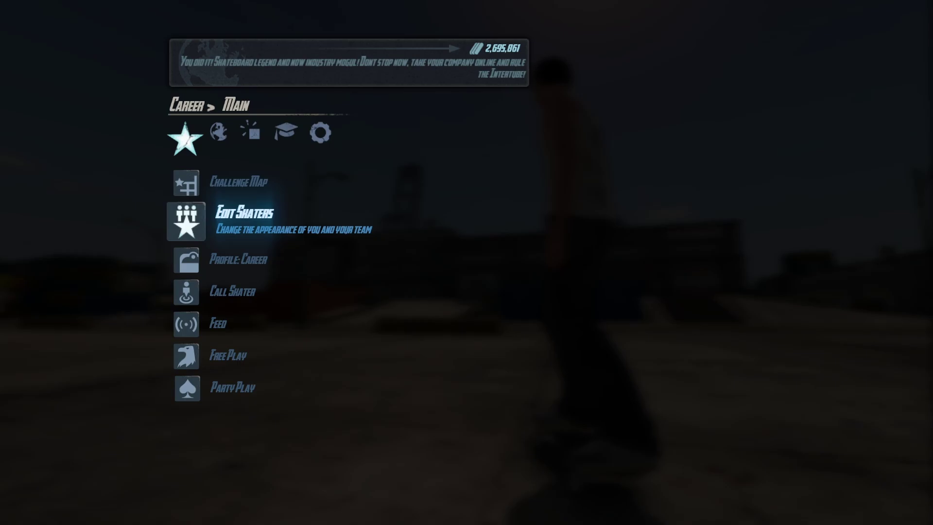
key("Down")
key("Down")
key("Down")
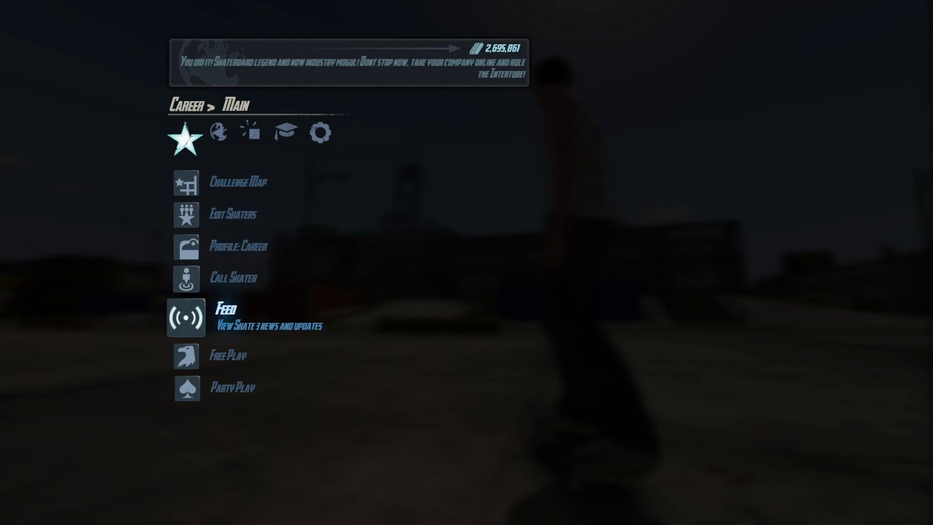
key("Down")
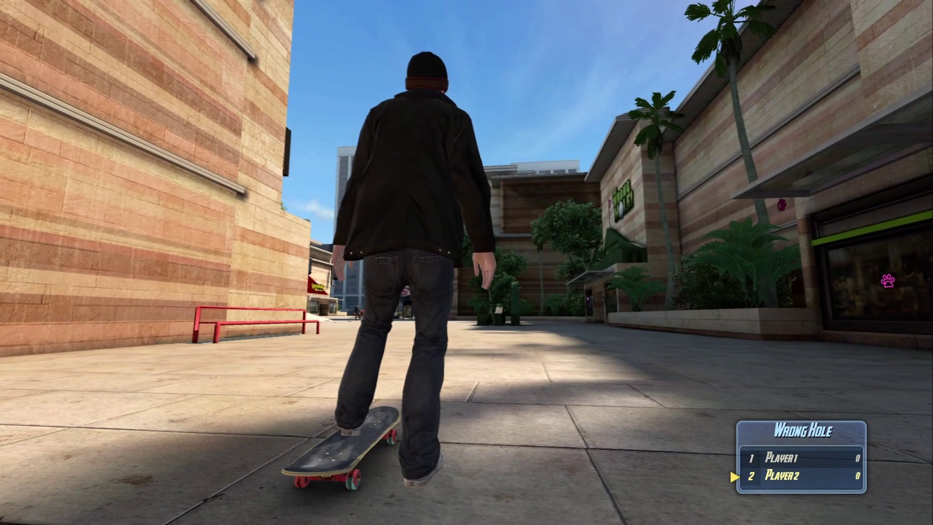